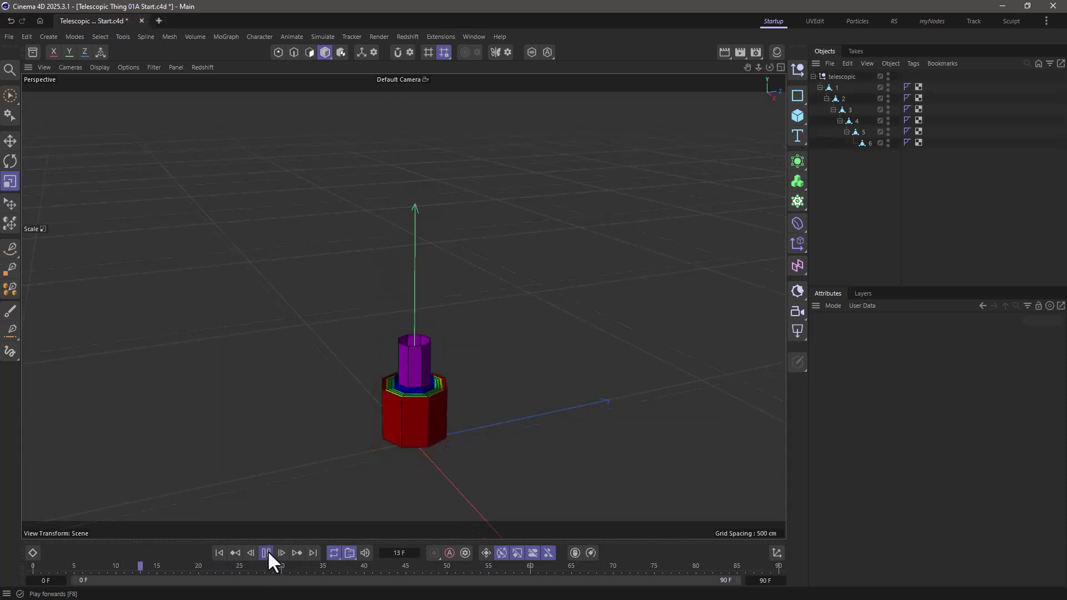
# Stop playback, open the Dope Sheet timeline, and preview the telescope's extension across the keyframes of objects 2 to 6.
pyautogui.click(268, 550)
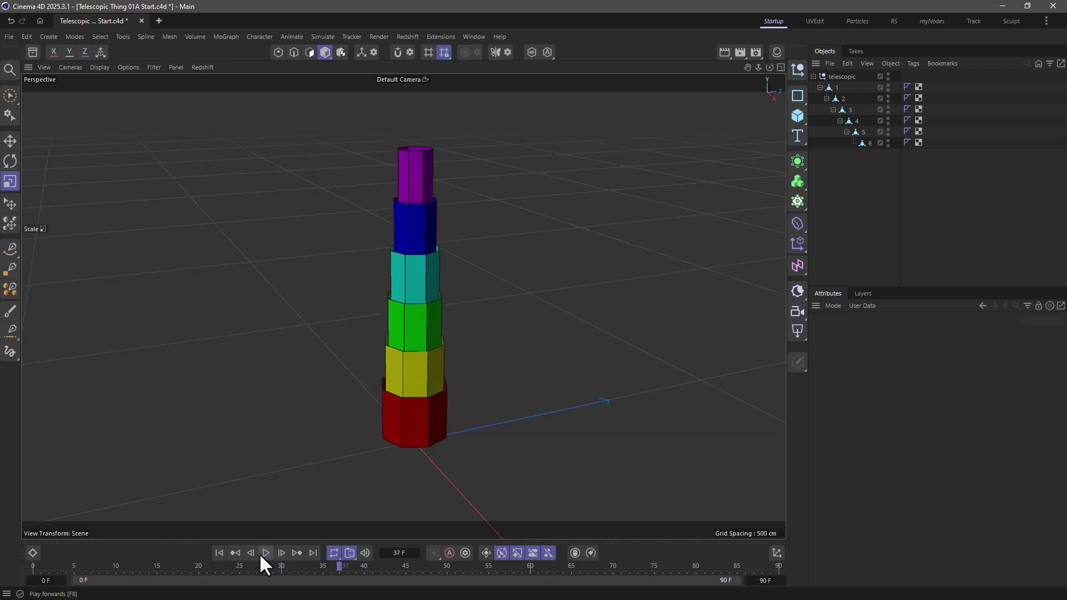
pyautogui.click(34, 554)
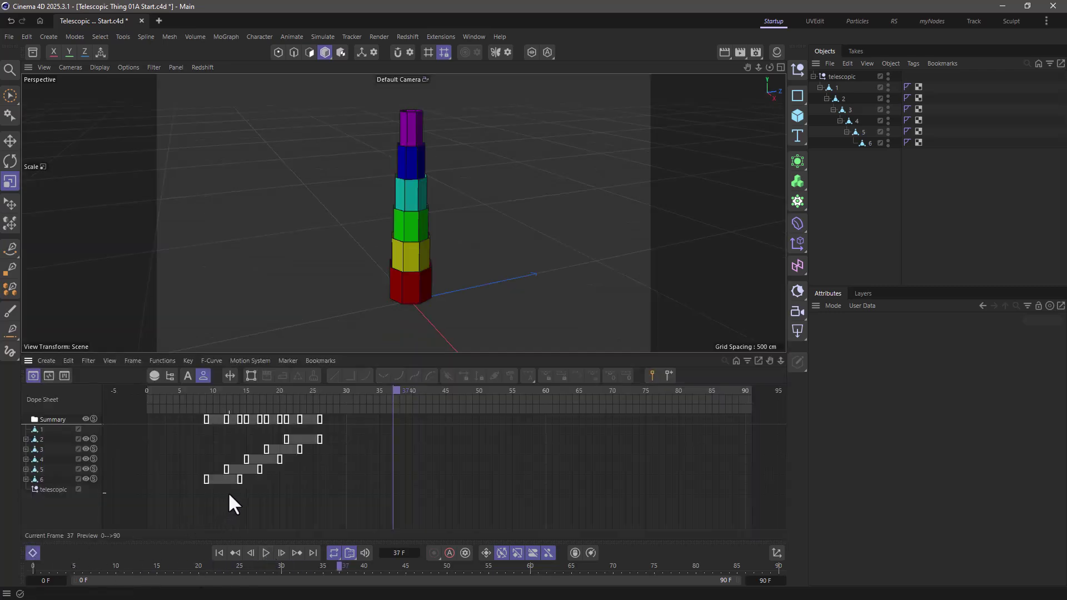
pyautogui.moveTo(248, 389); pyautogui.dragTo(338, 411)
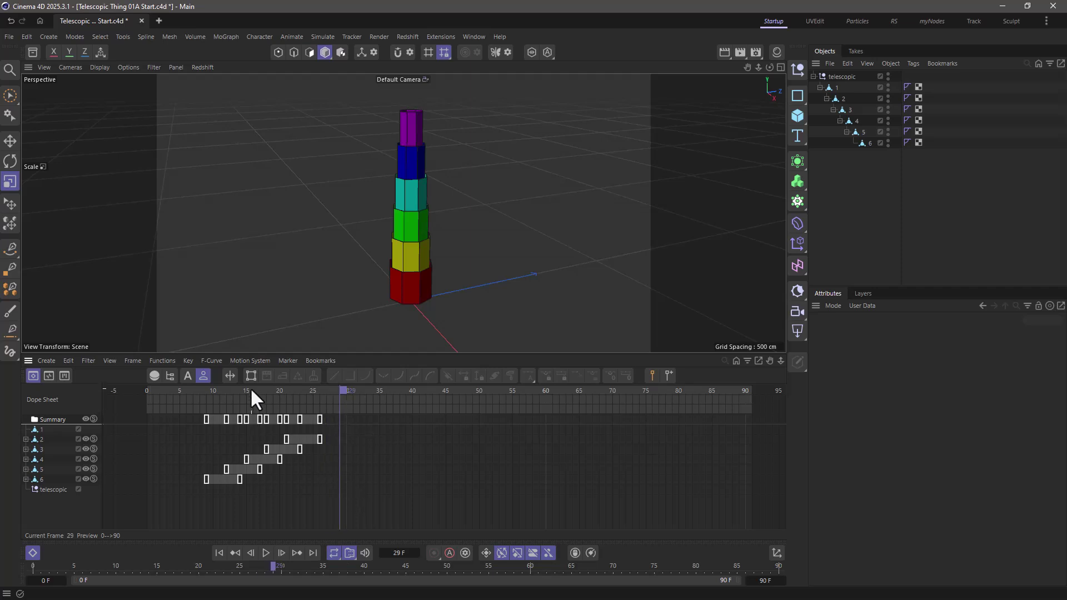
pyautogui.moveTo(250, 388); pyautogui.dragTo(205, 389)
pyautogui.press('F8')
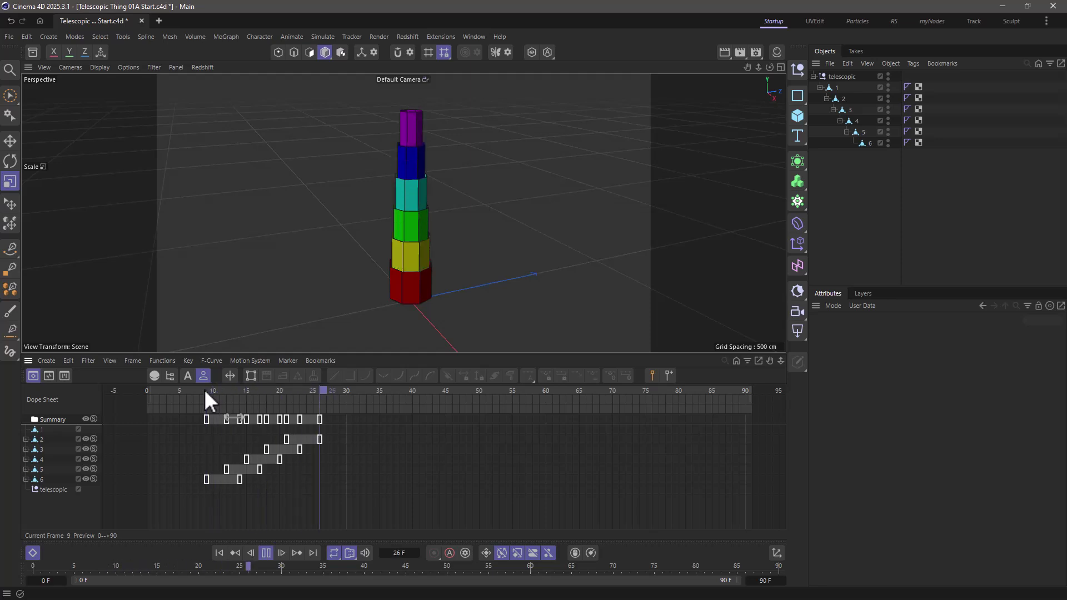
pyautogui.press('F8')
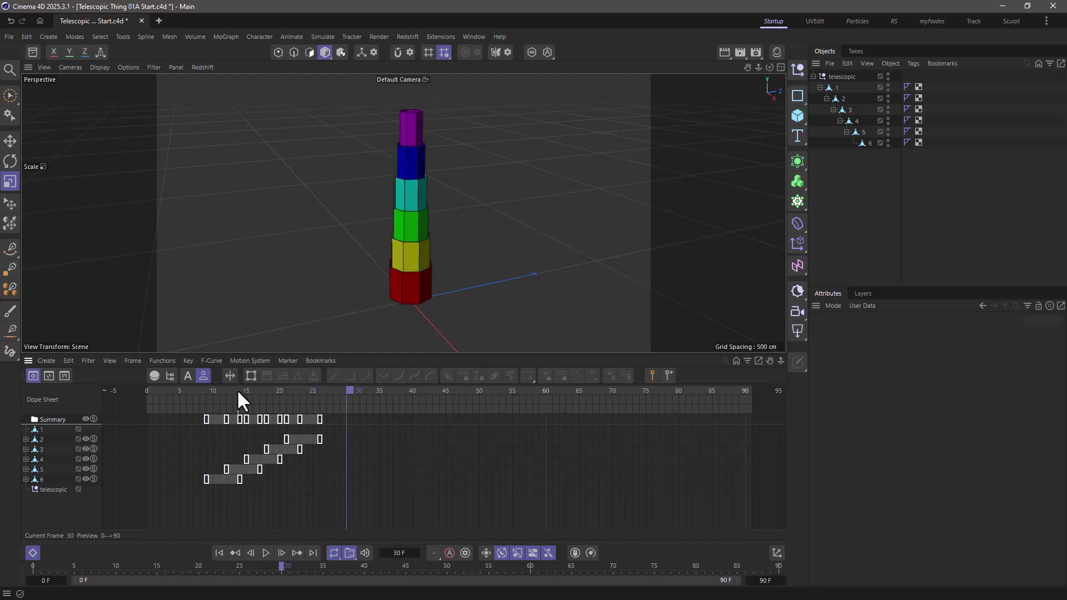
pyautogui.moveTo(237, 389); pyautogui.dragTo(274, 397)
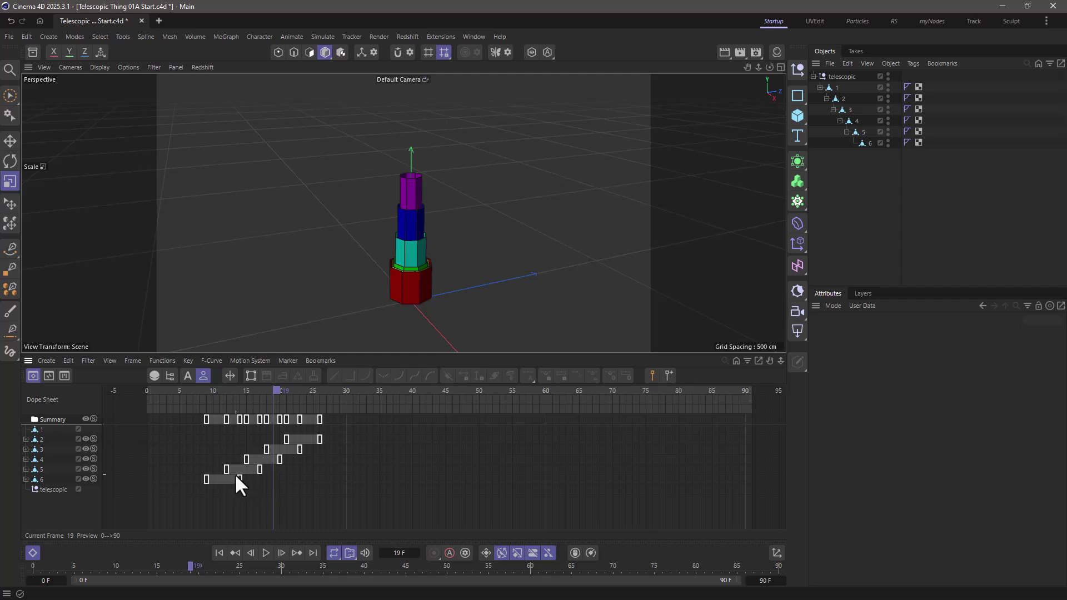
# Add a Time Track special track to the telescopic null.
pyautogui.click(54, 492)
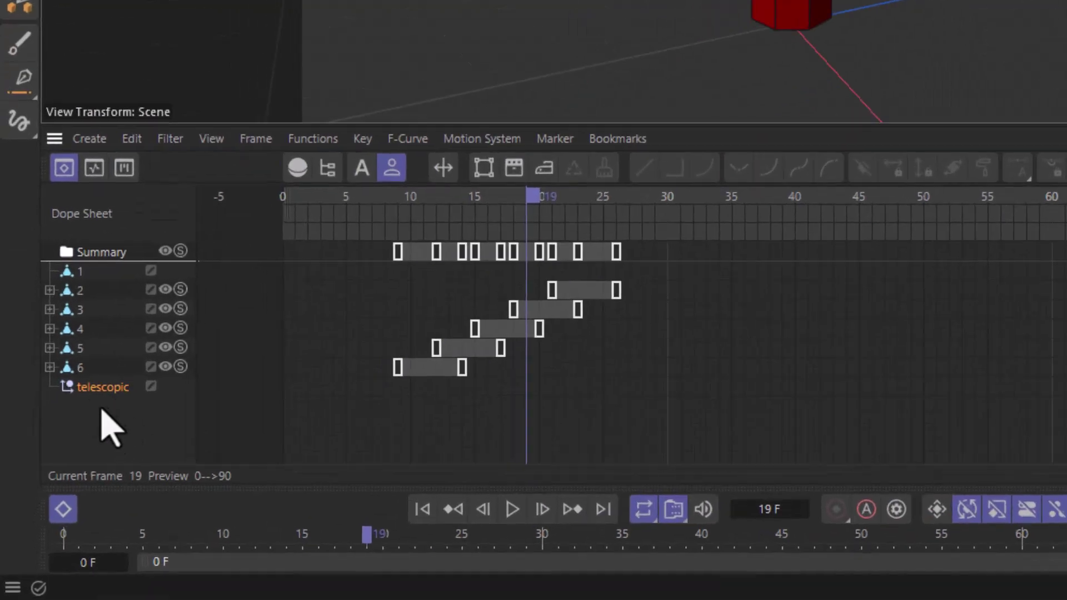
pyautogui.rightClick(109, 399)
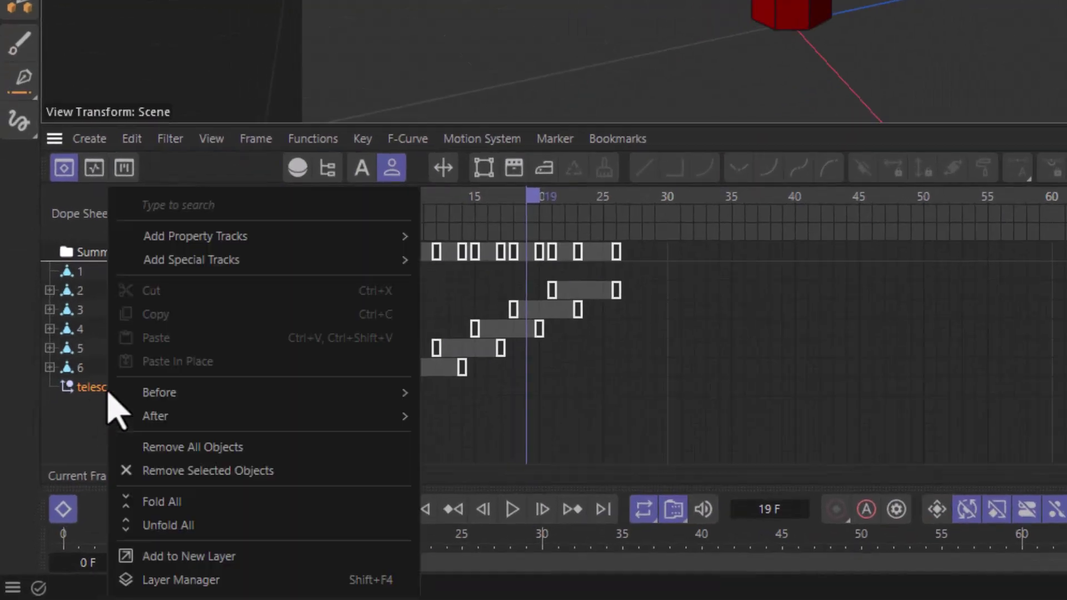
pyautogui.moveTo(246, 264)
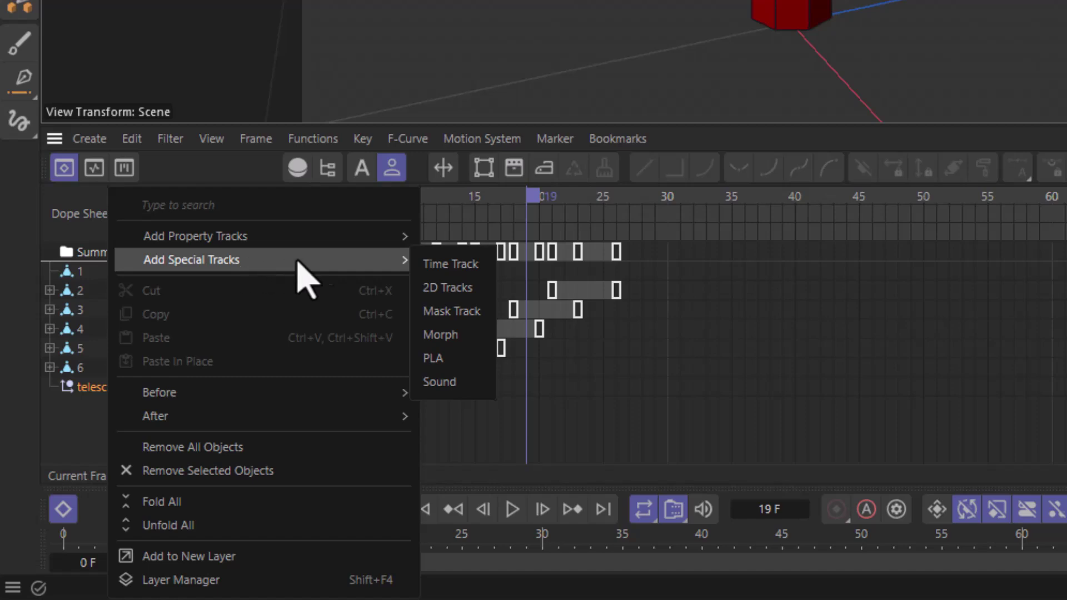
pyautogui.click(448, 265)
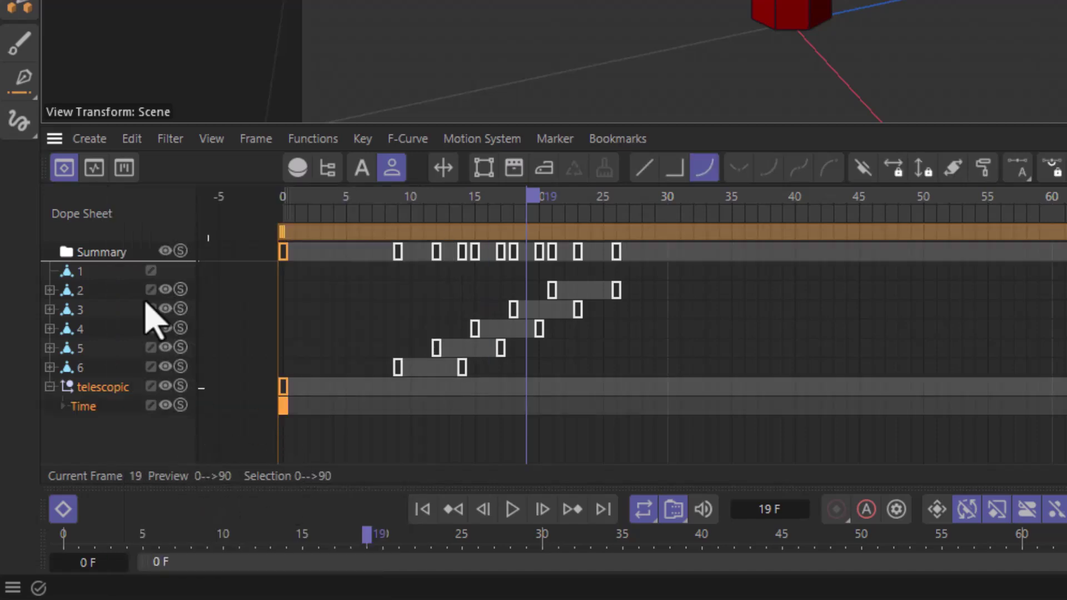
# Inspect the Time track's F-curve from its start key to its end key, scrub the animation, and return to the Dope Sheet.
pyautogui.click(94, 168)
pyautogui.moveTo(327, 421); pyautogui.dragTo(276, 485)
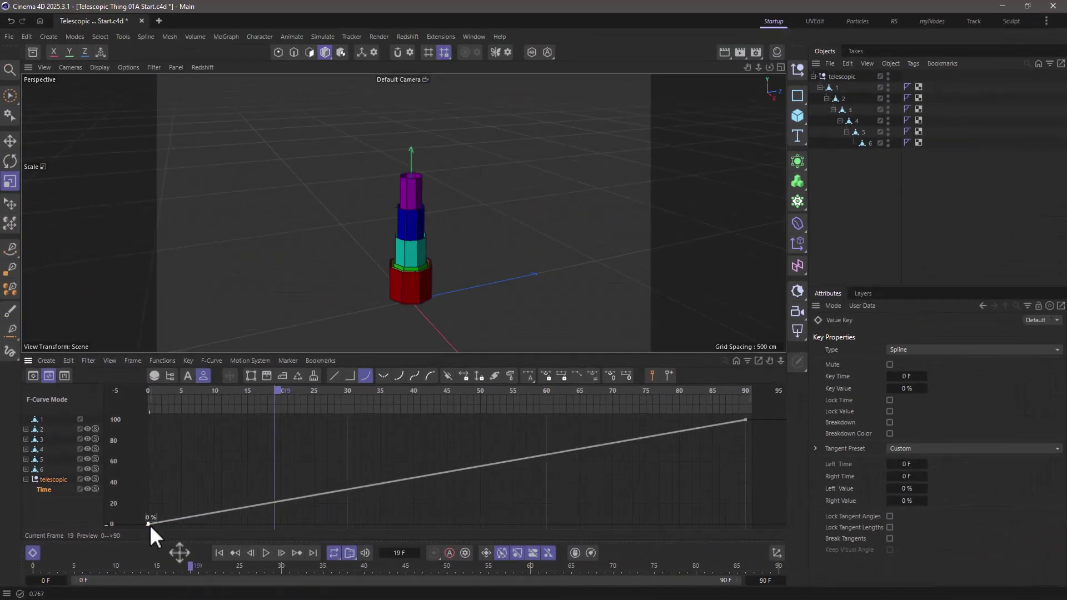
pyautogui.click(747, 420)
pyautogui.moveTo(285, 399); pyautogui.dragTo(311, 391)
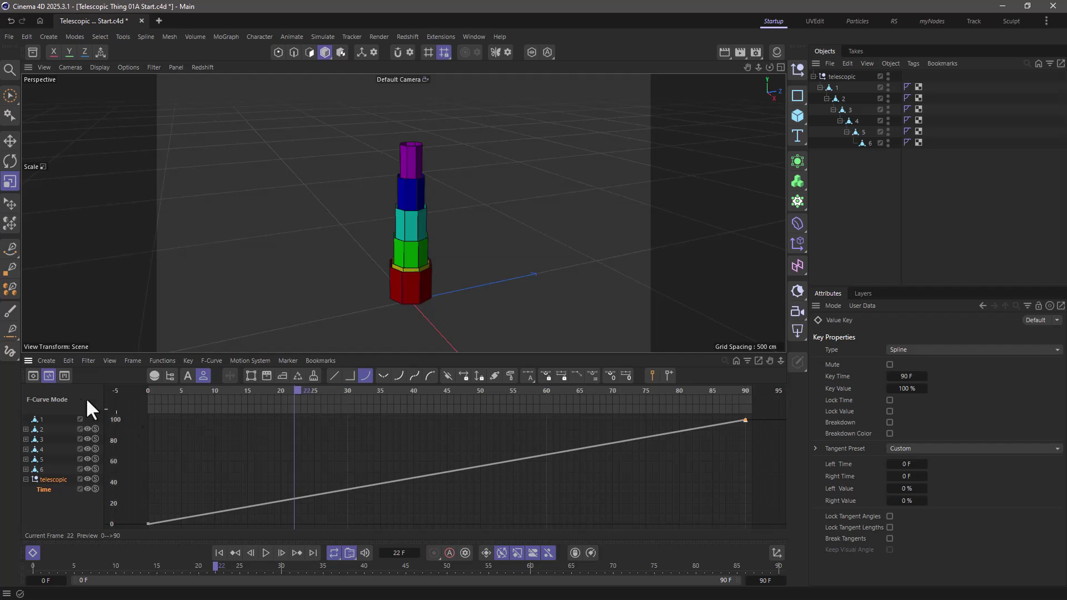
pyautogui.click(32, 375)
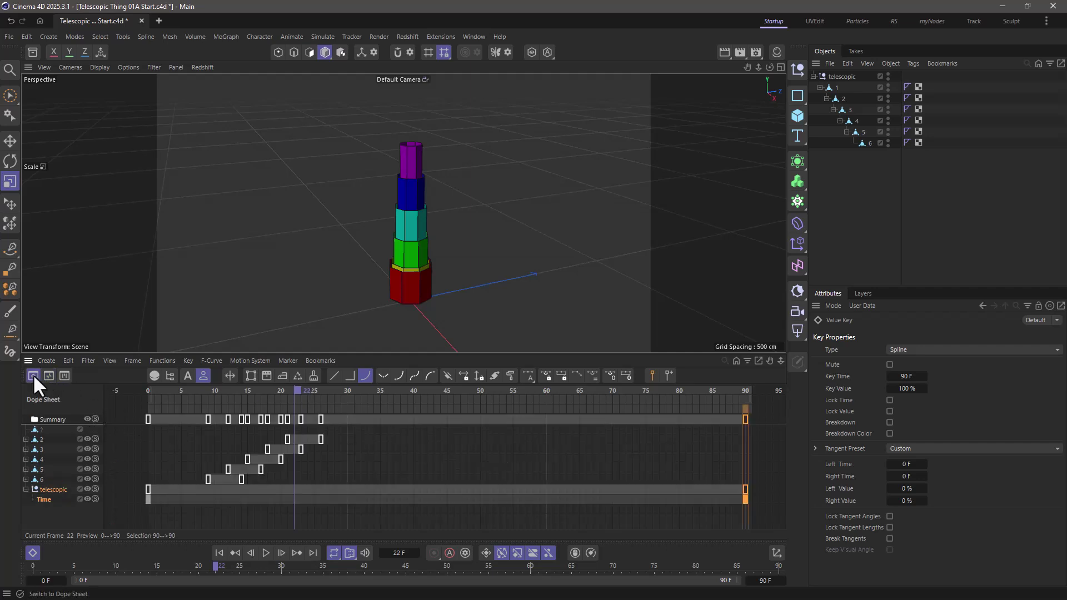
# Assign the telescopic null's Time track as the Time Track for the position tracks of objects 2 to 6.
pyautogui.click(42, 439)
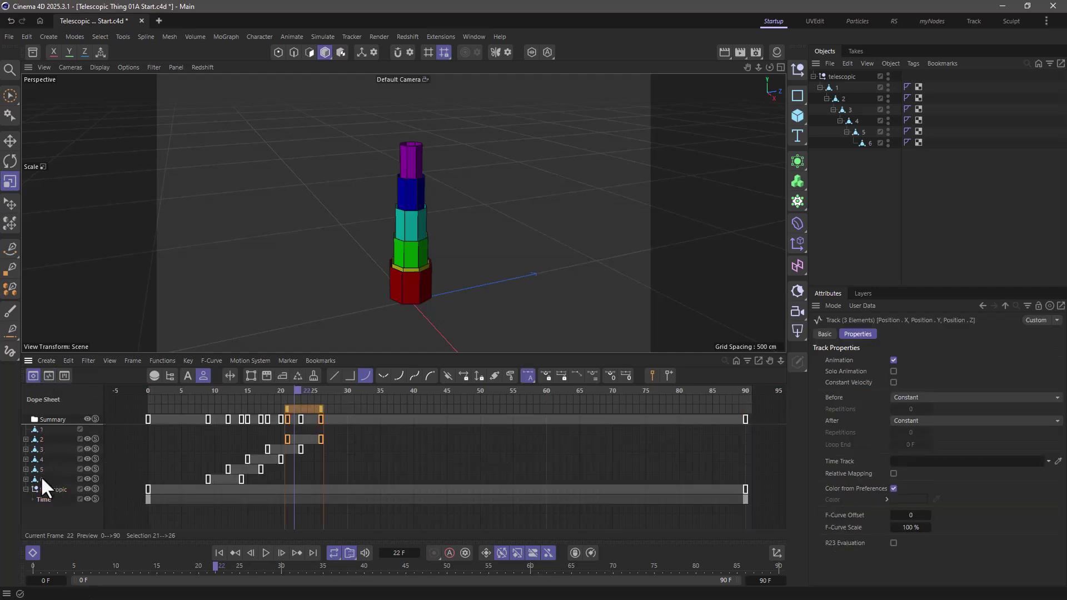
pyautogui.keyDown('shift'); pyautogui.click(41, 476); pyautogui.keyUp('shift')
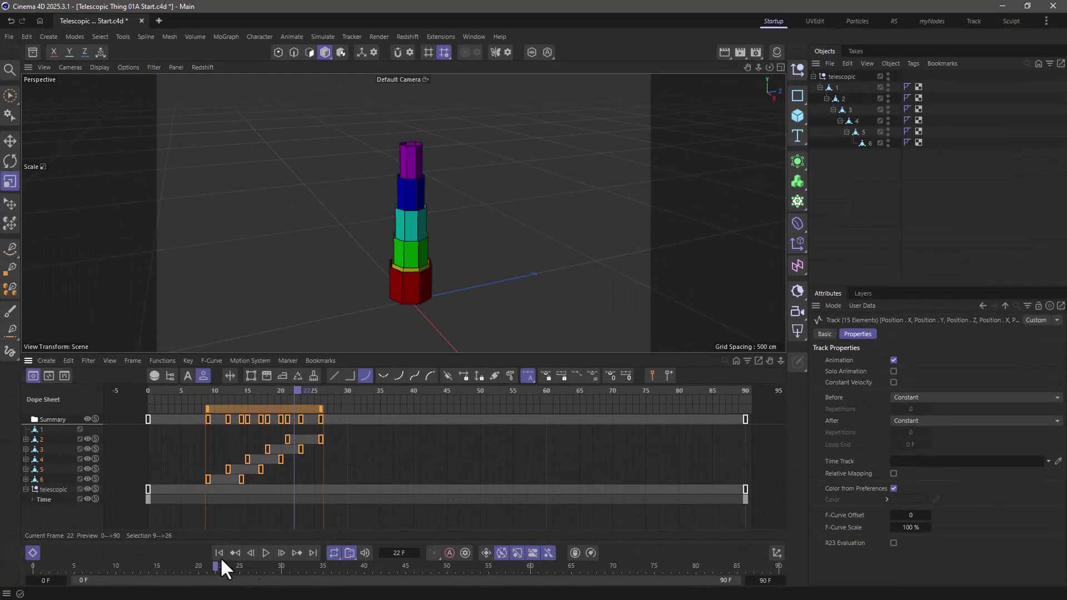
pyautogui.moveTo(45, 499); pyautogui.dragTo(936, 474)
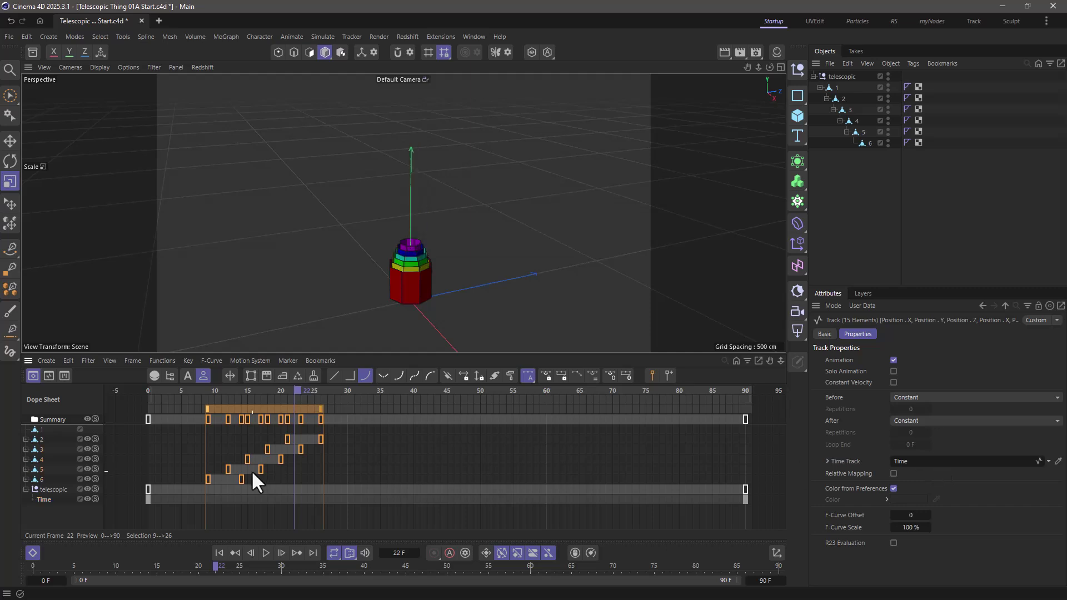
# Shift the keyframes of objects 2 to 6 to span frames 37 to 54, and expand the Time track's curve in the Dope Sheet.
pyautogui.moveTo(222, 389); pyautogui.dragTo(421, 418)
pyautogui.moveTo(338, 391); pyautogui.dragTo(149, 388)
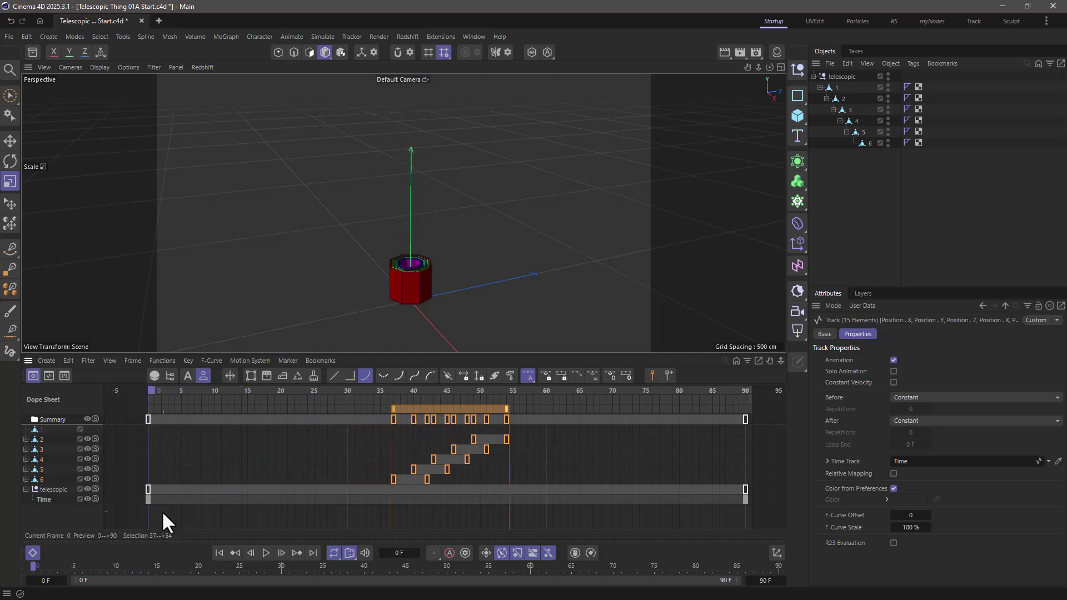
pyautogui.click(32, 499)
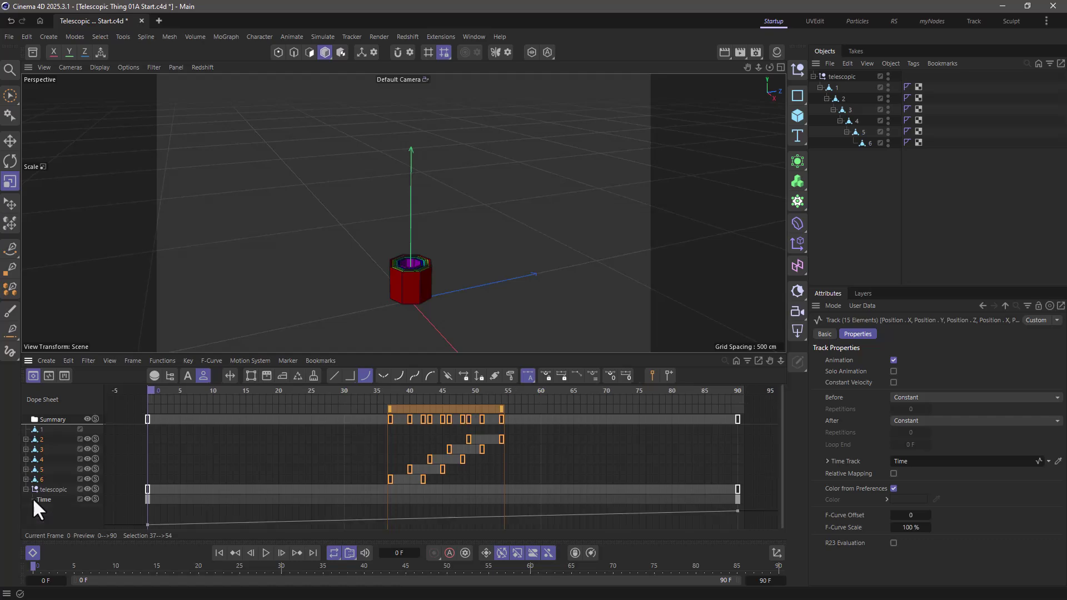
pyautogui.moveTo(160, 388); pyautogui.dragTo(245, 392)
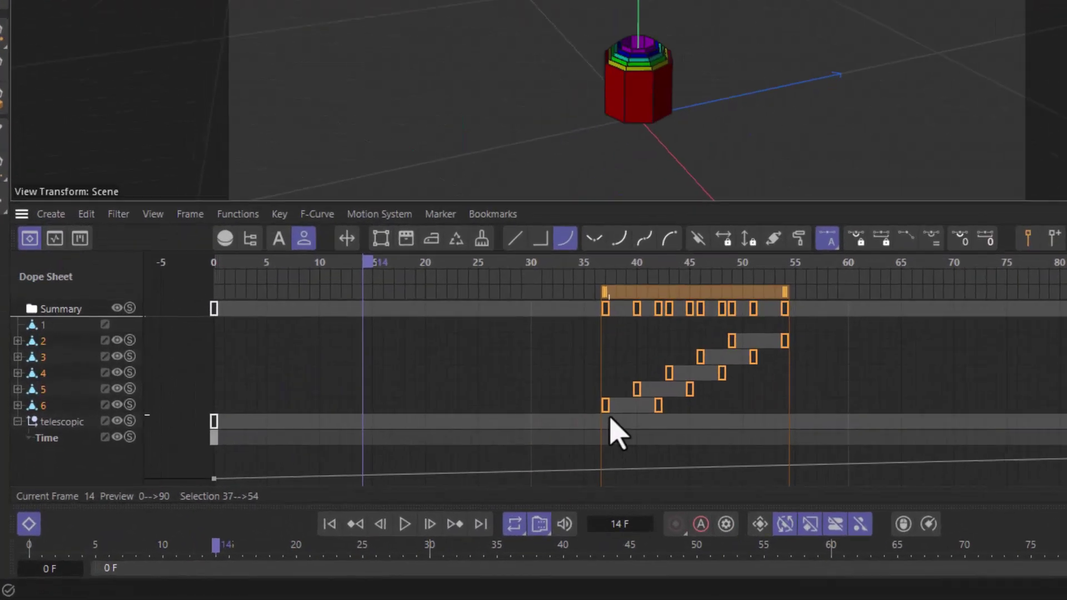
# Examine object 6's second keyframe and the Time track's end key, and scrub the frames before the object keys.
pyautogui.moveTo(390, 482)
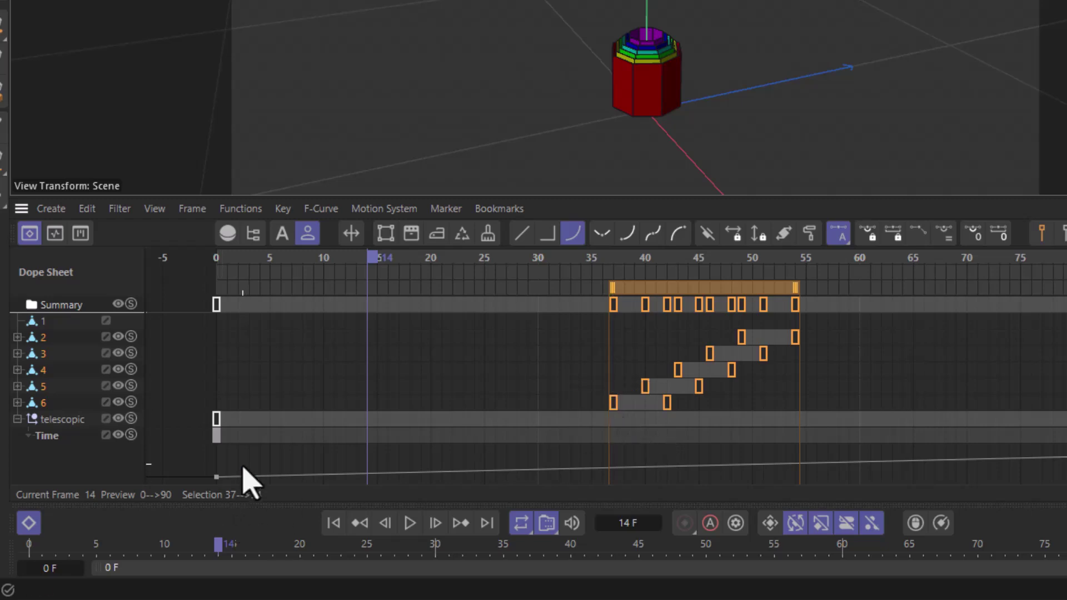
pyautogui.moveTo(244, 462); pyautogui.dragTo(217, 495)
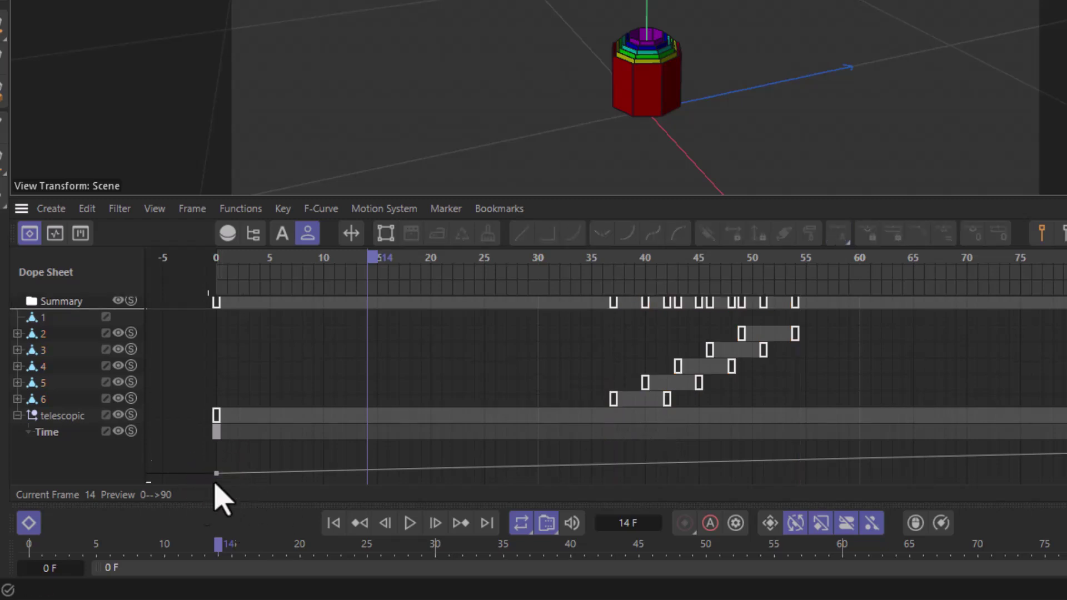
pyautogui.click(667, 400)
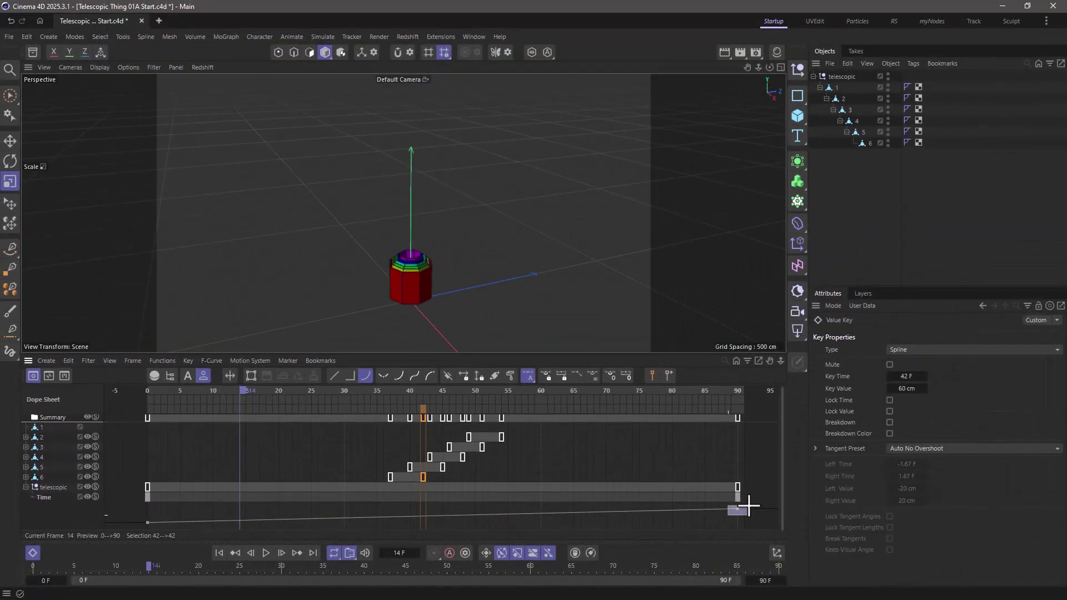
pyautogui.click(741, 500)
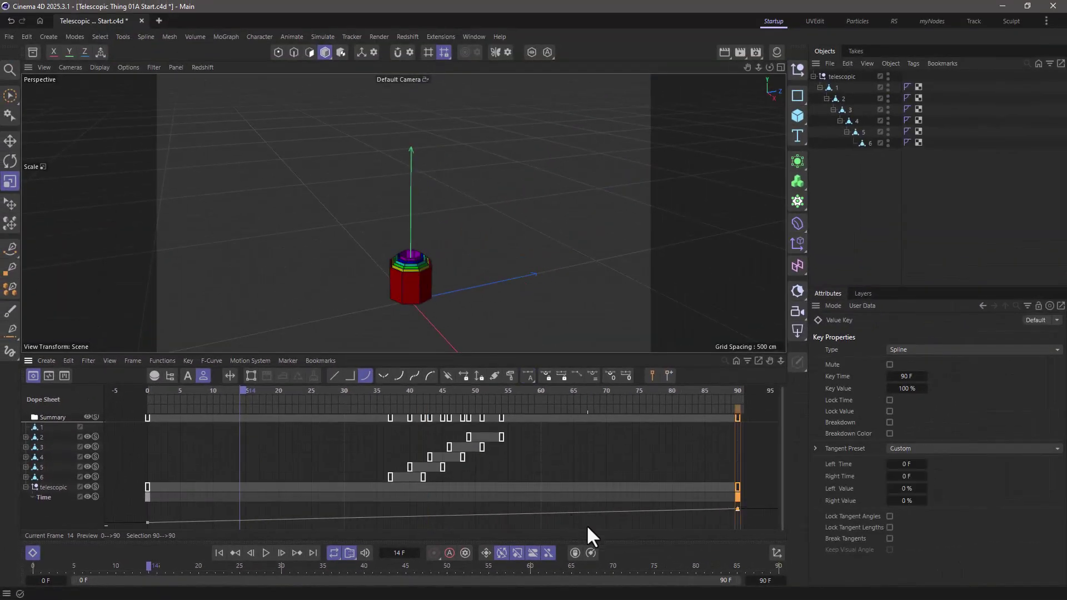
pyautogui.moveTo(248, 393)
pyautogui.mouseDown()
pyautogui.moveTo(231, 391)
pyautogui.moveTo(680, 419)
pyautogui.moveTo(228, 408)
pyautogui.moveTo(246, 409)
pyautogui.mouseUp()
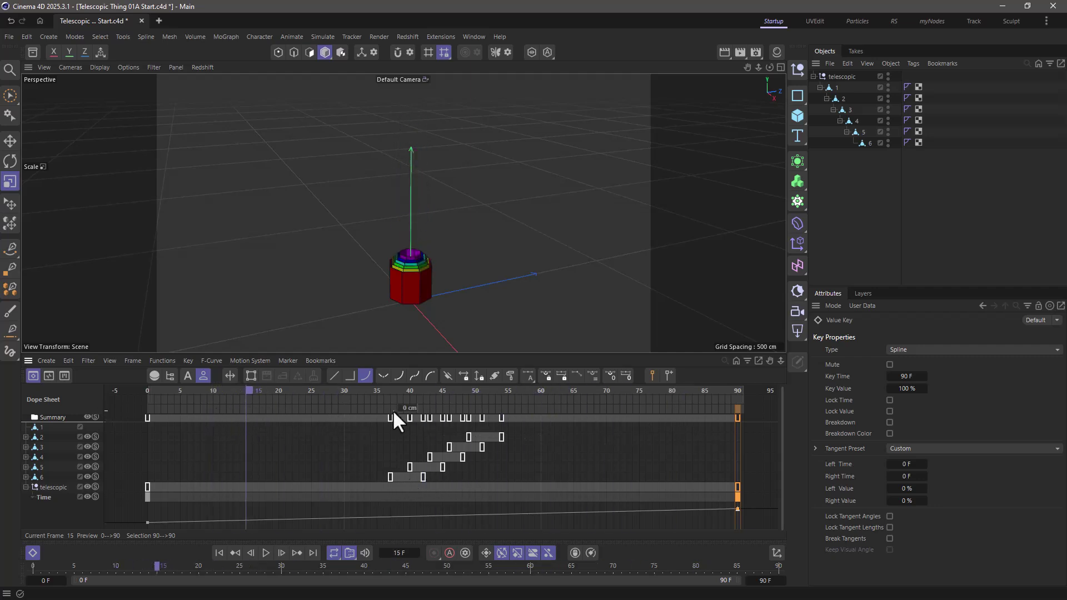
# Enlarge the timeline around the object keyframes, select object 5's first key, and scrub the frames before frame 37 to examine the segment motion.
pyautogui.moveTo(382, 355); pyautogui.dragTo(374, 293)
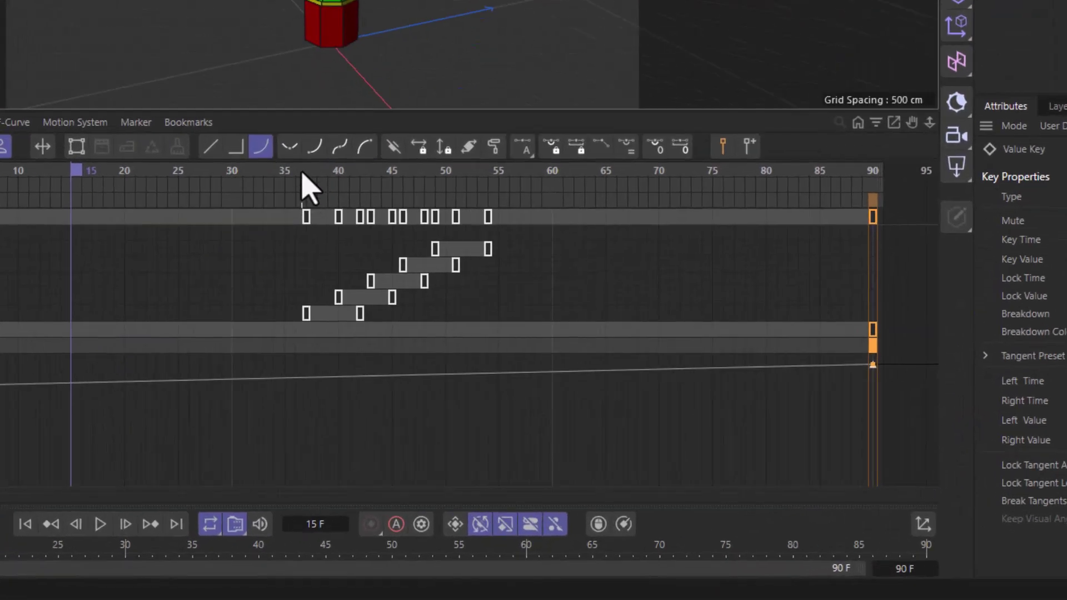
pyautogui.click(395, 332)
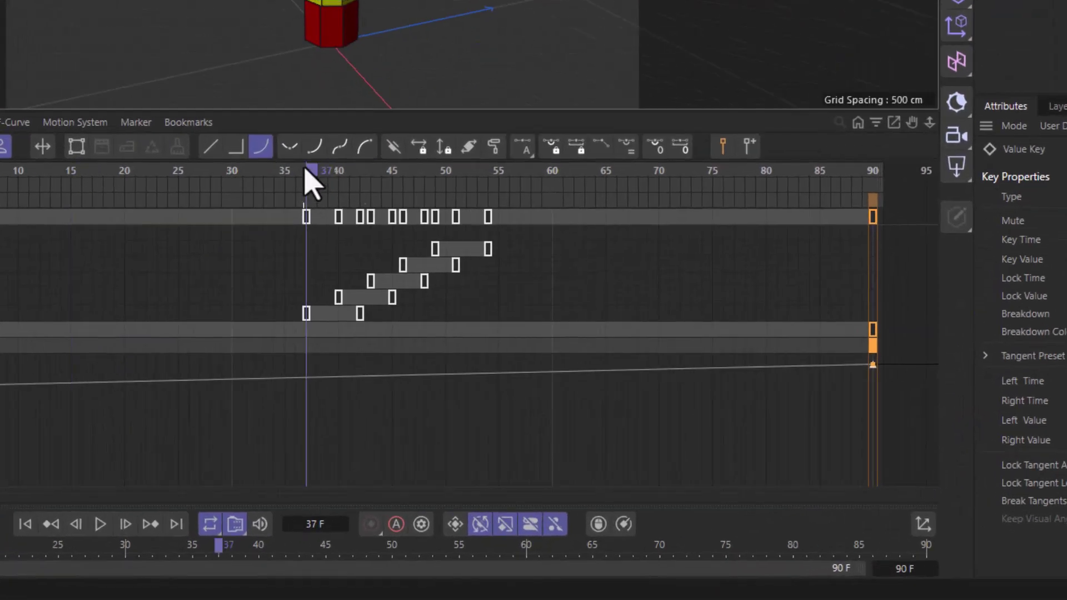
pyautogui.press('h')
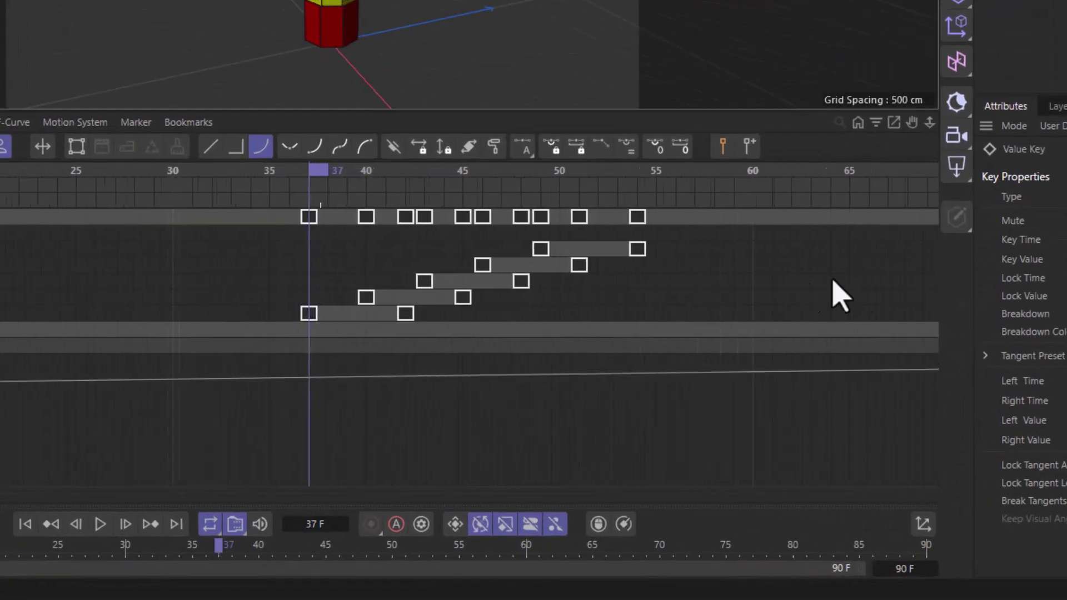
pyautogui.click(377, 302)
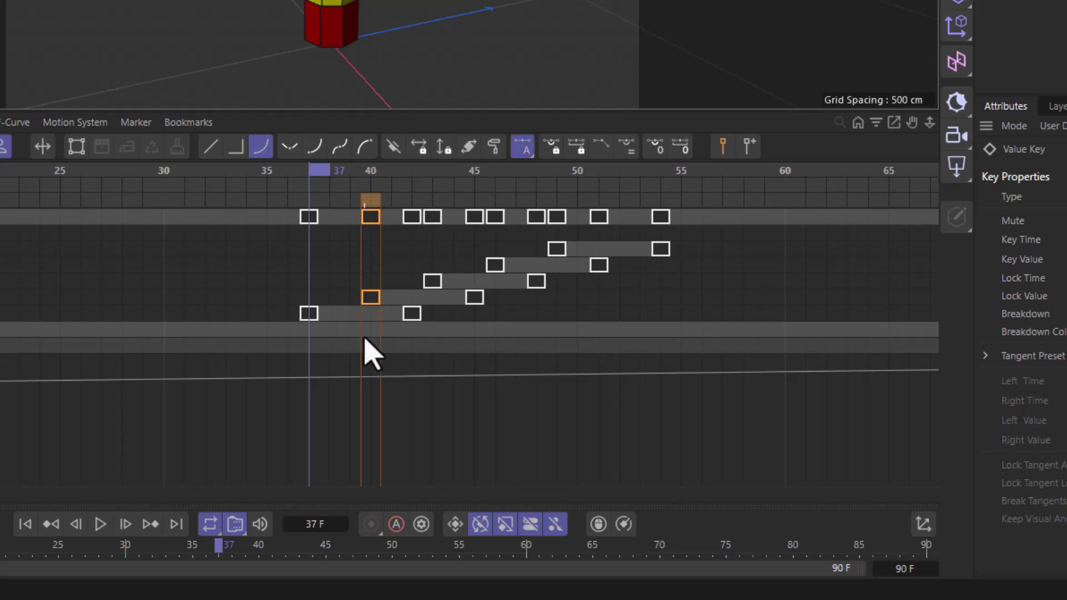
pyautogui.moveTo(321, 171); pyautogui.dragTo(101, 197)
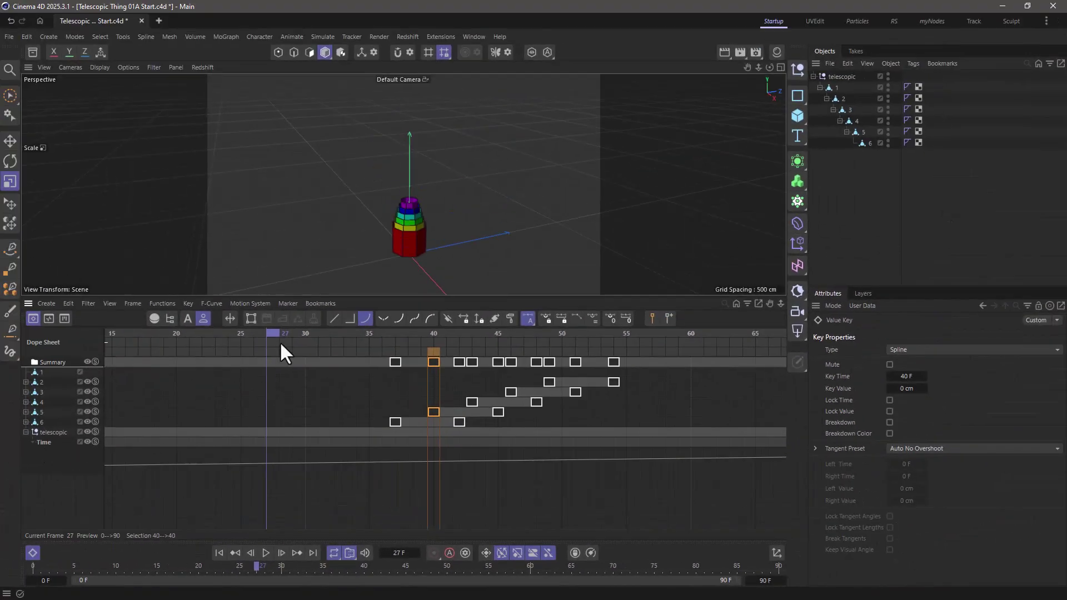
pyautogui.moveTo(280, 345); pyautogui.dragTo(316, 338)
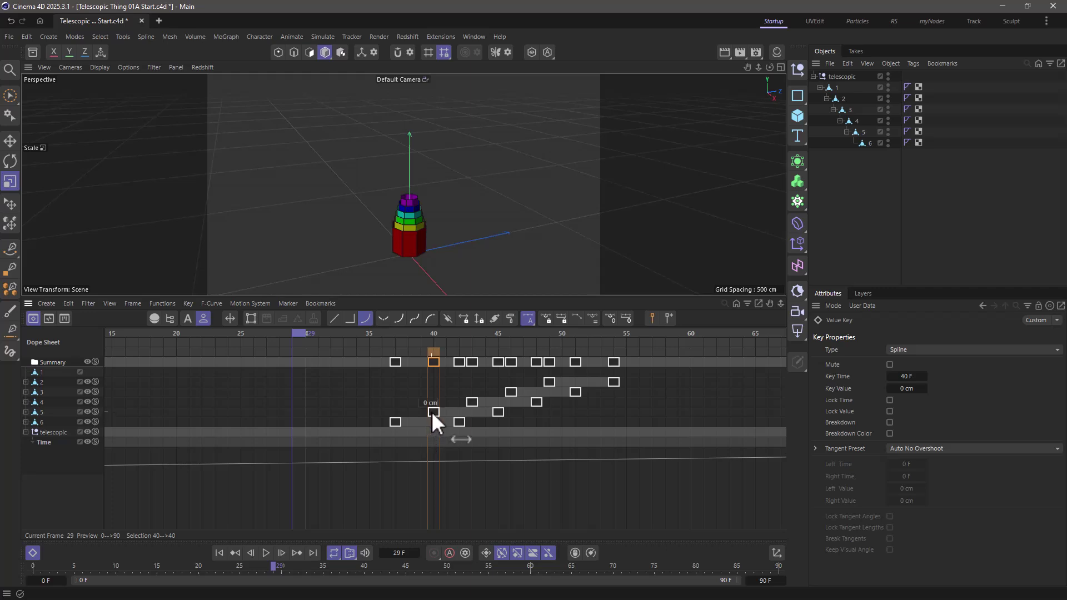
# Copy the first keyframes of objects 5, 4, 3 and 2 to frame 37, aligned with object 6's first key, and scrub to check.
pyautogui.moveTo(432, 412); pyautogui.dragTo(396, 412)
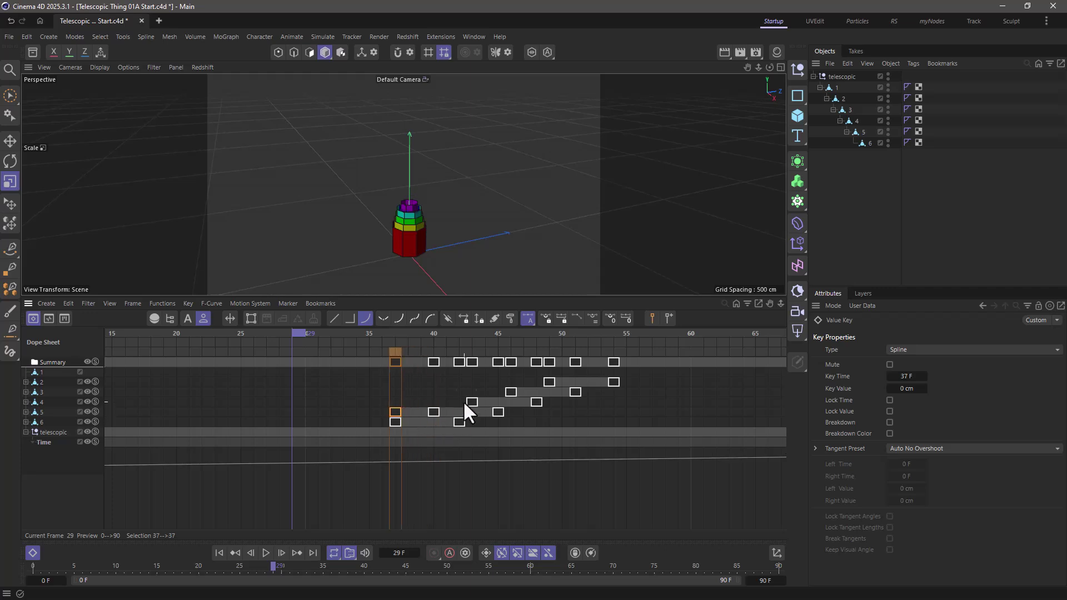
pyautogui.keyDown('ctrl'); pyautogui.moveTo(471, 402); pyautogui.dragTo(396, 402); pyautogui.keyUp('ctrl')
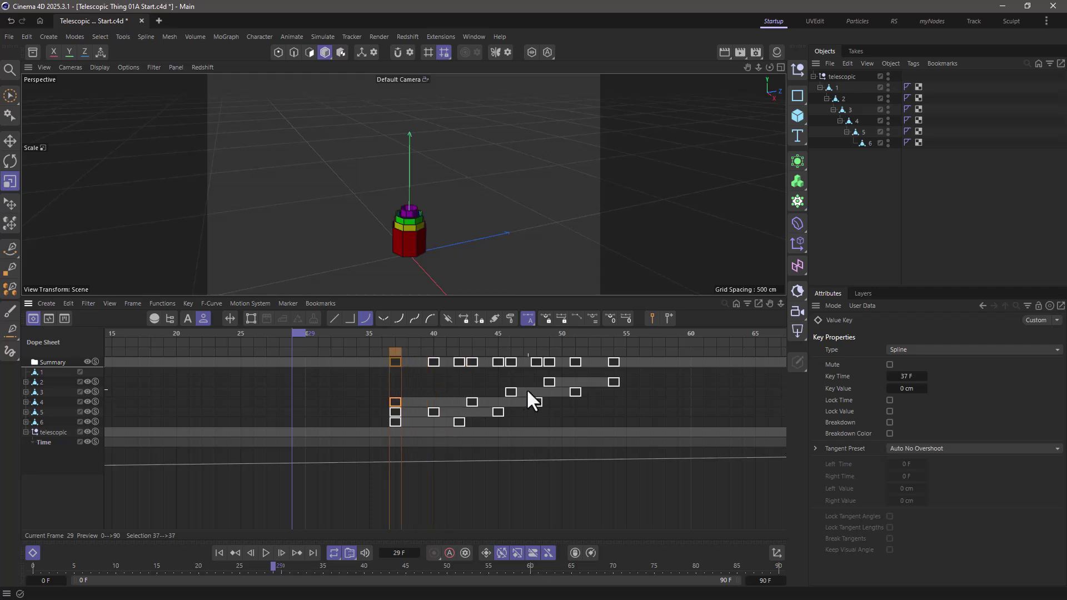
pyautogui.keyDown('ctrl'); pyautogui.moveTo(510, 392); pyautogui.dragTo(396, 392); pyautogui.keyUp('ctrl')
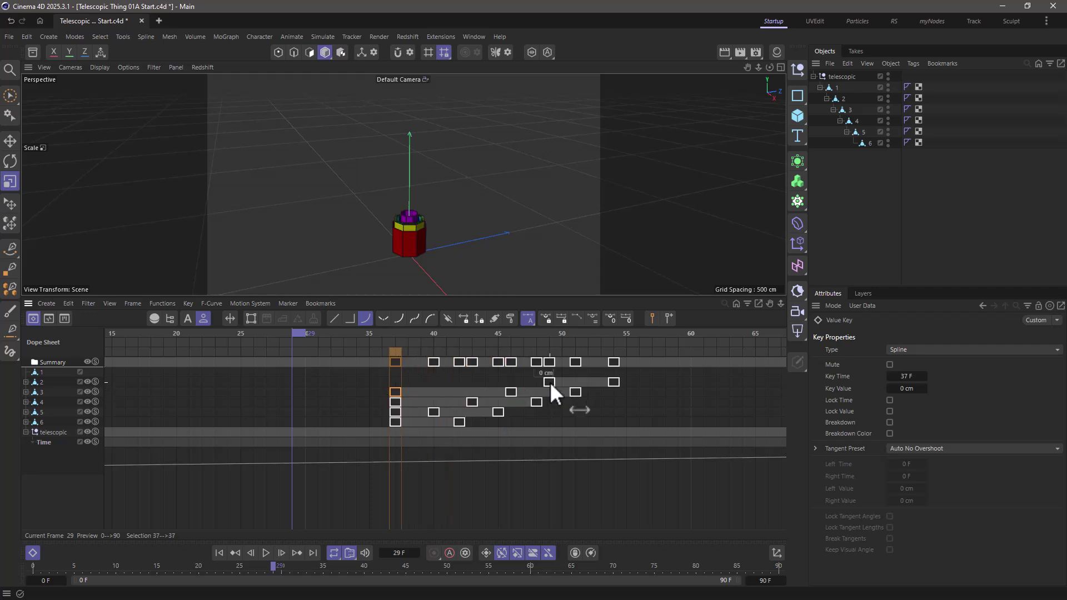
pyautogui.keyDown('ctrl'); pyautogui.moveTo(549, 382); pyautogui.dragTo(395, 382); pyautogui.keyUp('ctrl')
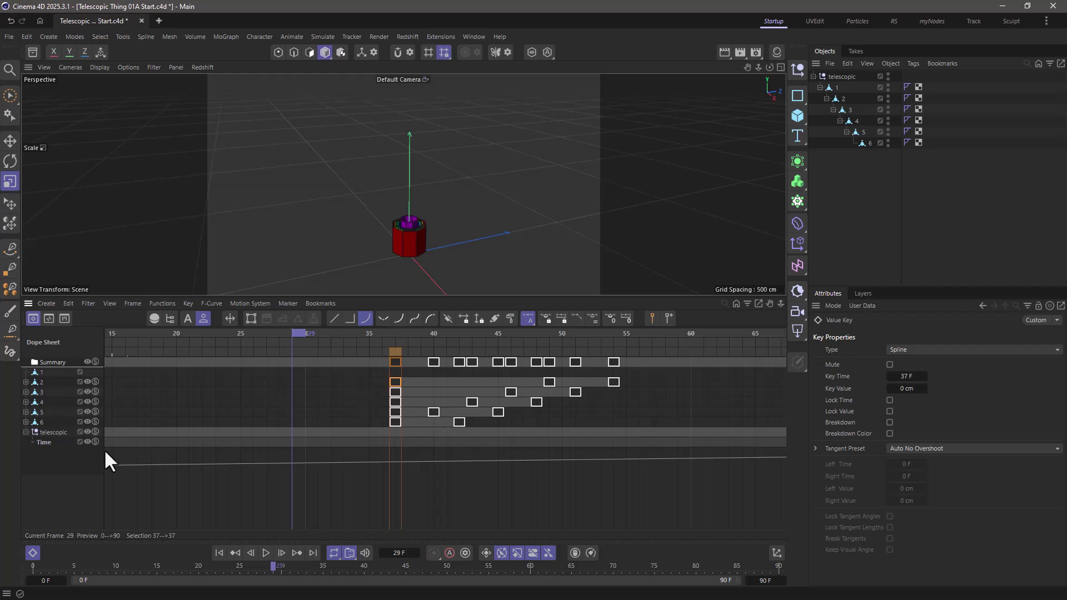
pyautogui.moveTo(307, 339)
pyautogui.mouseDown()
pyautogui.moveTo(347, 337)
pyautogui.moveTo(317, 337)
pyautogui.mouseUp()
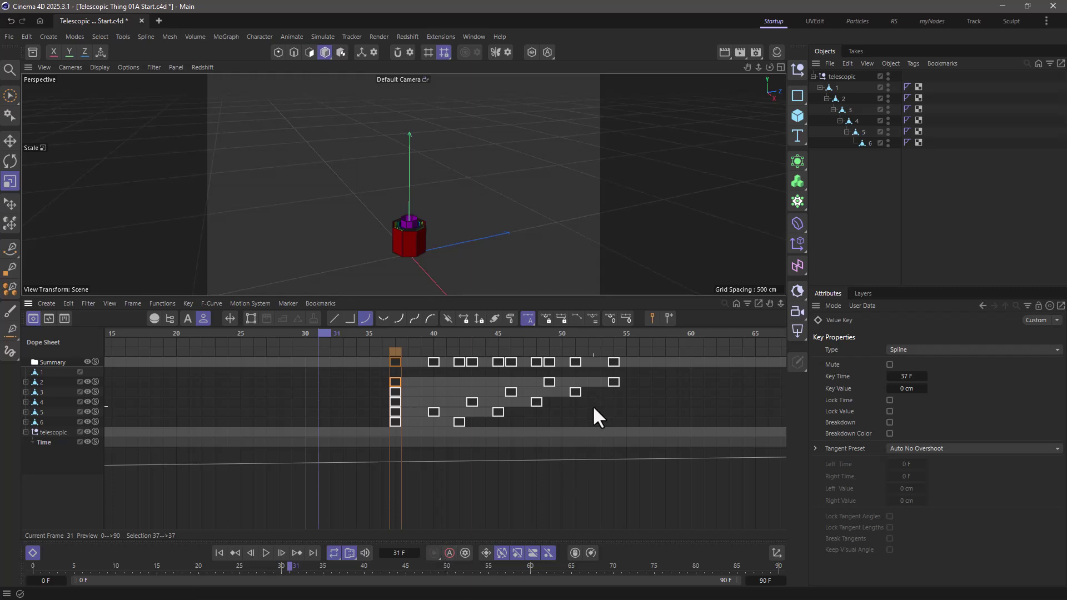
# Copy the last keyframes of objects 3, 4, 5 and 6 to frame 54, aligned with object 2's last key.
pyautogui.click(576, 392)
pyautogui.keyDown('shift'); pyautogui.click(614, 392); pyautogui.keyUp('shift')
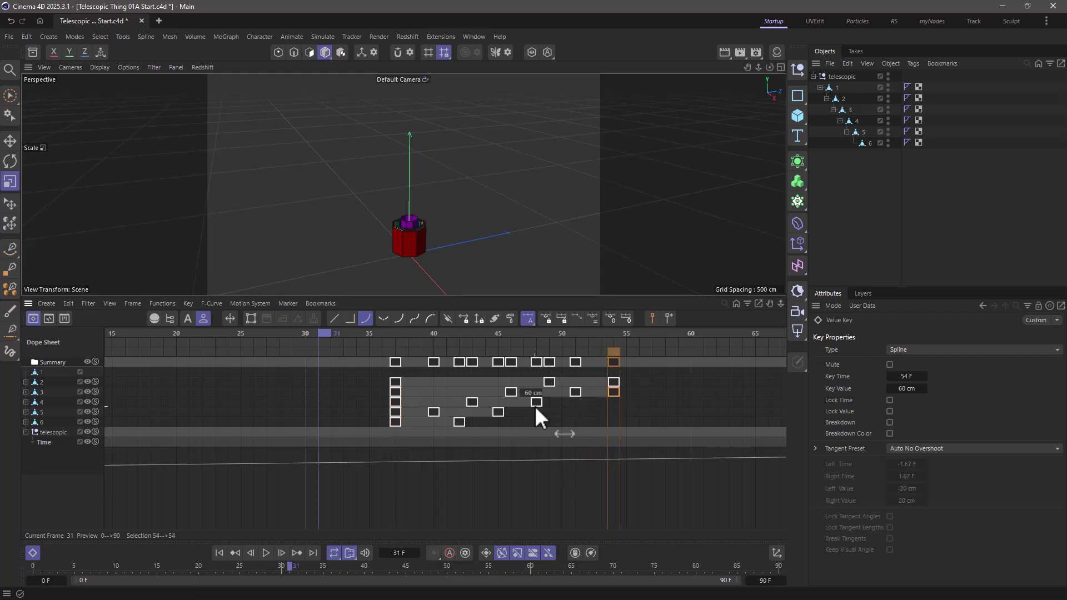
pyautogui.keyDown('ctrl'); pyautogui.click(613, 401); pyautogui.keyUp('ctrl')
pyautogui.keyDown('ctrl'); pyautogui.moveTo(499, 412); pyautogui.dragTo(610, 411); pyautogui.keyUp('ctrl')
pyautogui.keyDown('ctrl'); pyautogui.moveTo(460, 422); pyautogui.dragTo(613, 428); pyautogui.keyUp('ctrl')
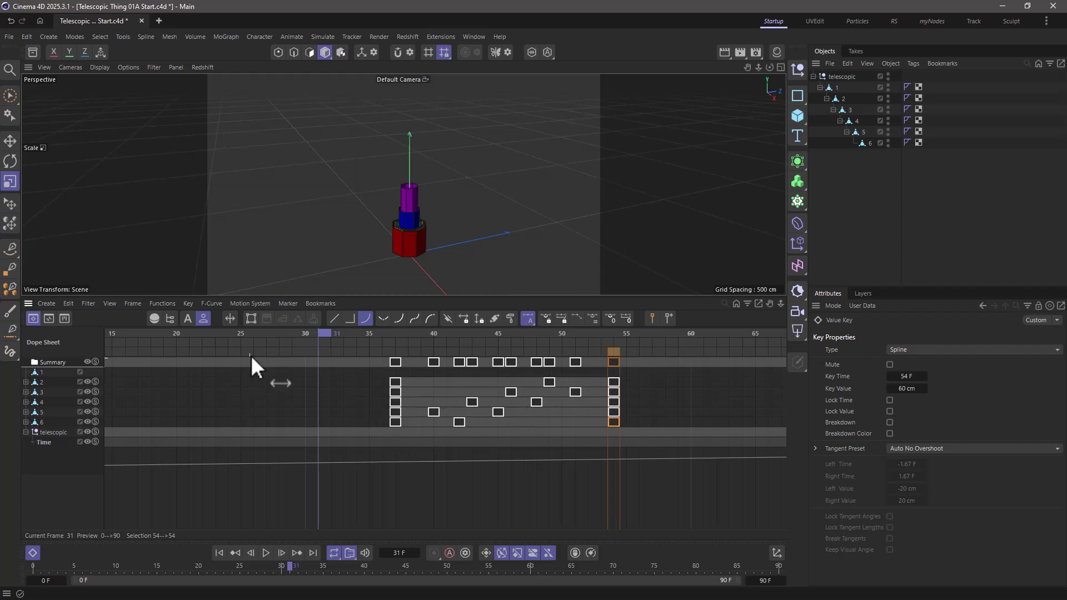
# Scrub the frames before the object keys, return to frame 0 and play the animation to examine the full extension.
pyautogui.moveTo(242, 335); pyautogui.dragTo(100, 332)
pyautogui.scroll(-3, 245, 455)
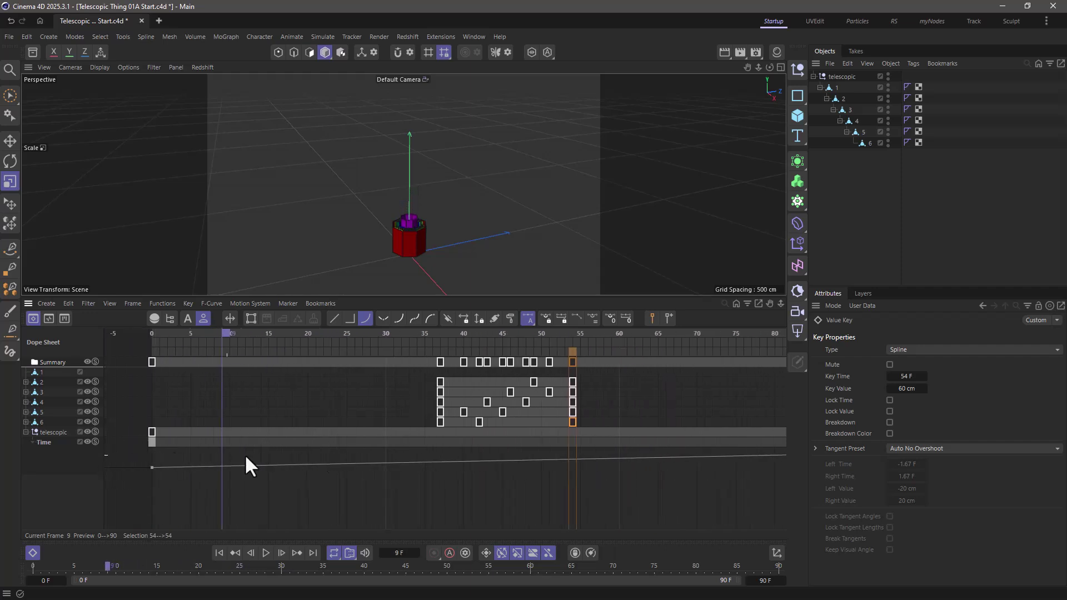
pyautogui.scroll(-1, 229, 448)
pyautogui.click(238, 553)
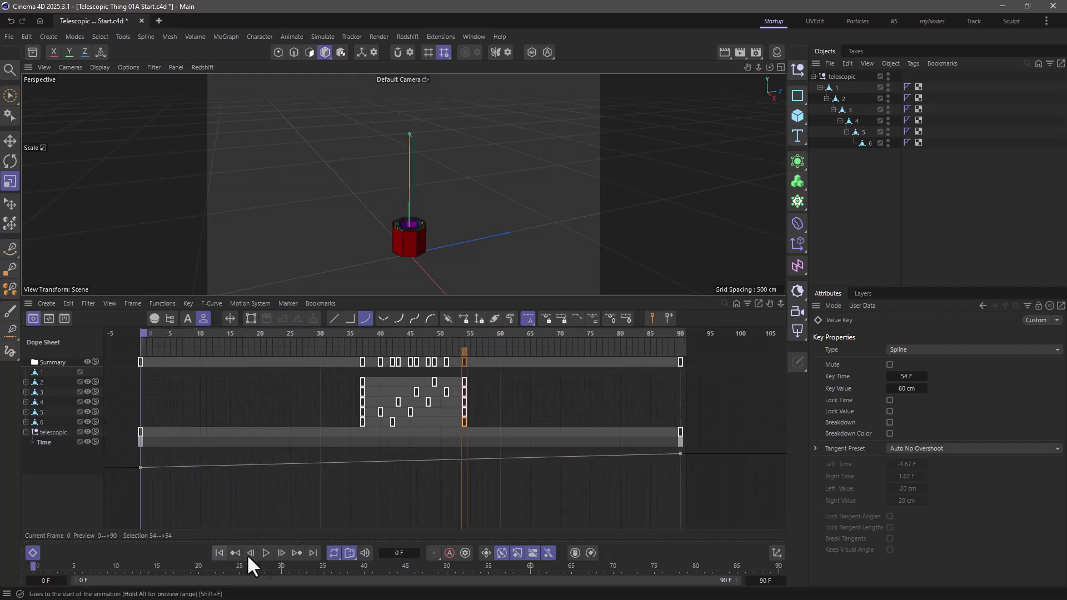
pyautogui.click(266, 552)
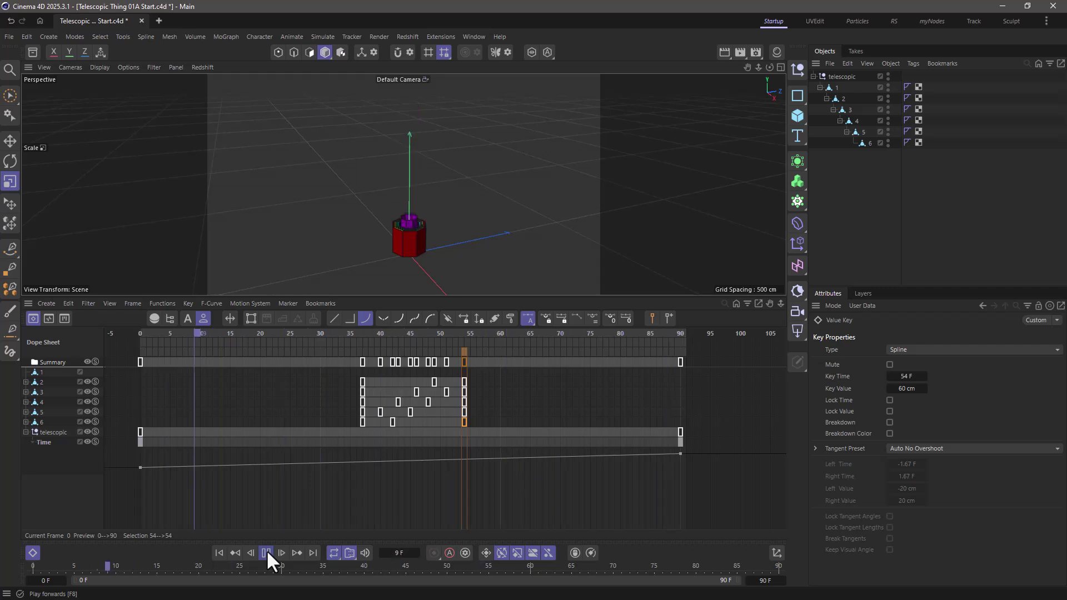
# Clear the key selection and show the Time track's whole curve in F-Curve Mode while the animation plays.
pyautogui.moveTo(650, 466); pyautogui.dragTo(682, 454)
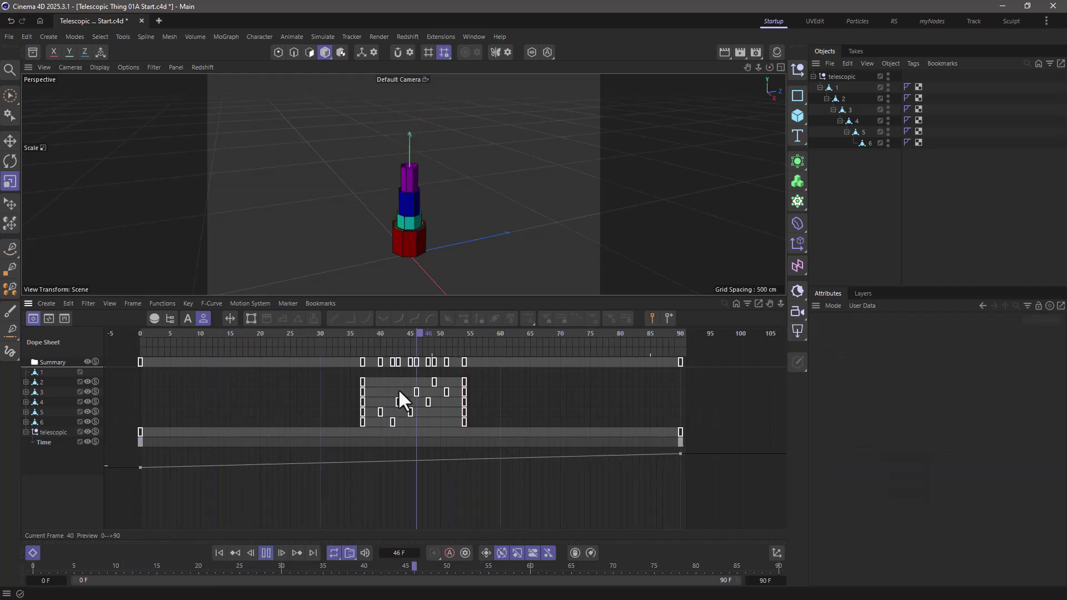
pyautogui.click(49, 318)
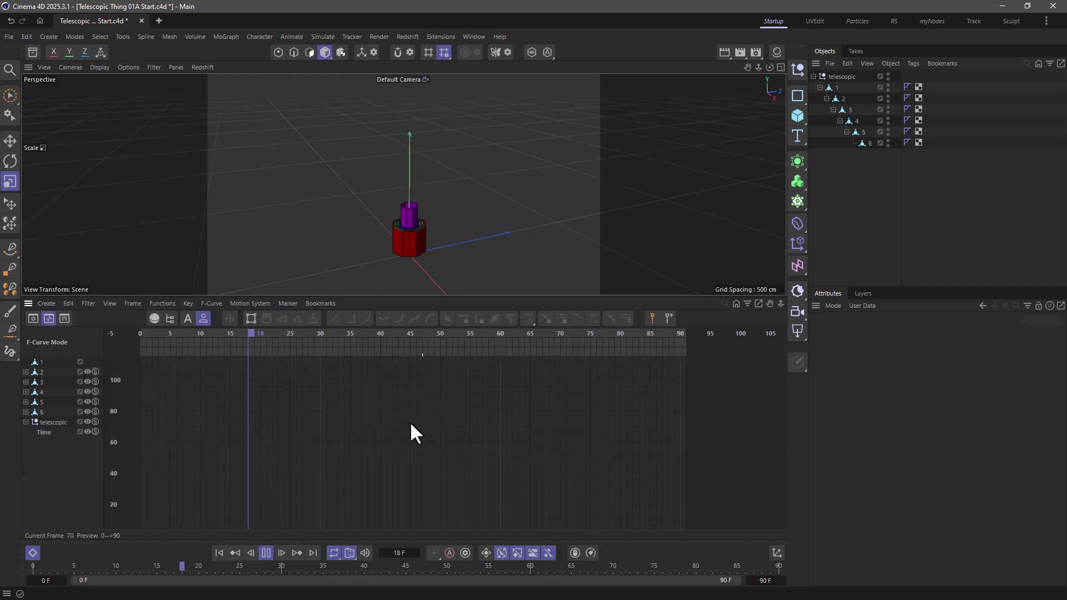
pyautogui.click(48, 432)
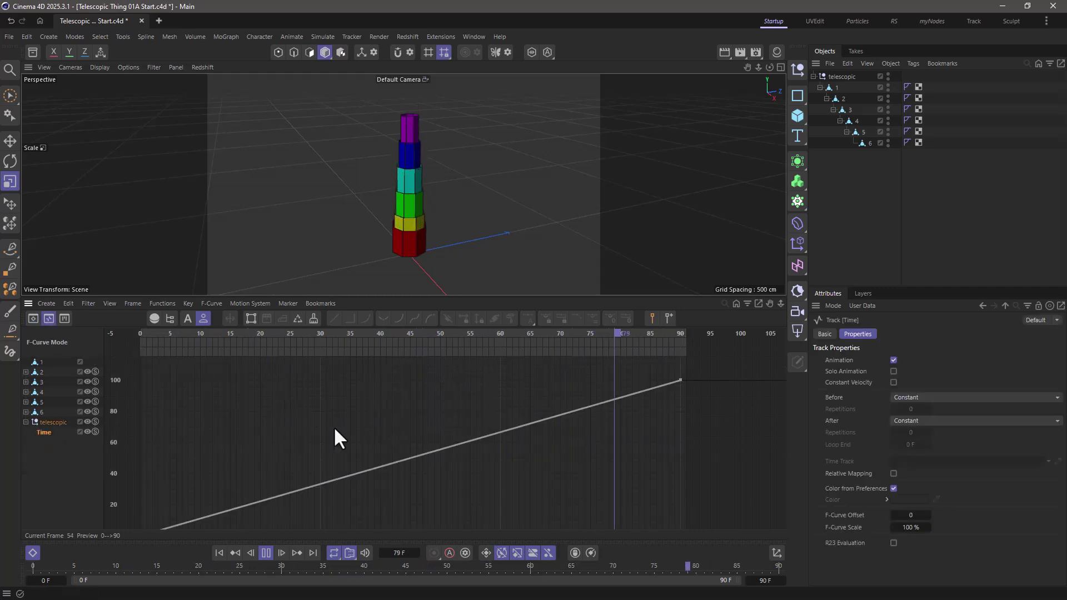
pyautogui.press('h')
# Steepen the outgoing tangent of the Time curve's first key to about 9.36 F and 91.9 % for a fast start.
pyautogui.moveTo(233, 462); pyautogui.dragTo(98, 521)
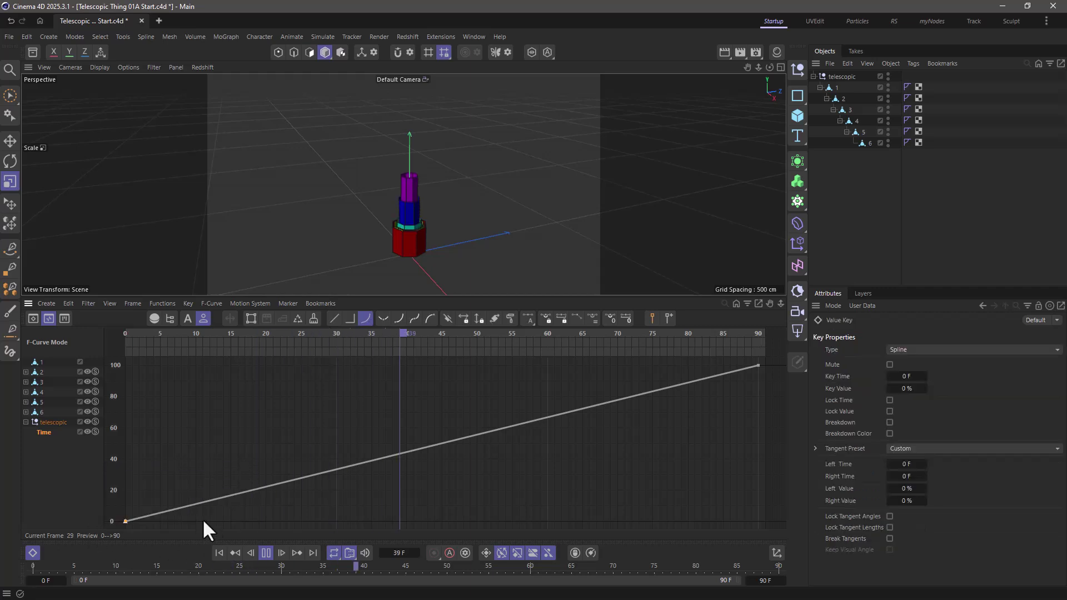
pyautogui.keyDown('ctrl'); pyautogui.click(337, 470); pyautogui.keyUp('ctrl')
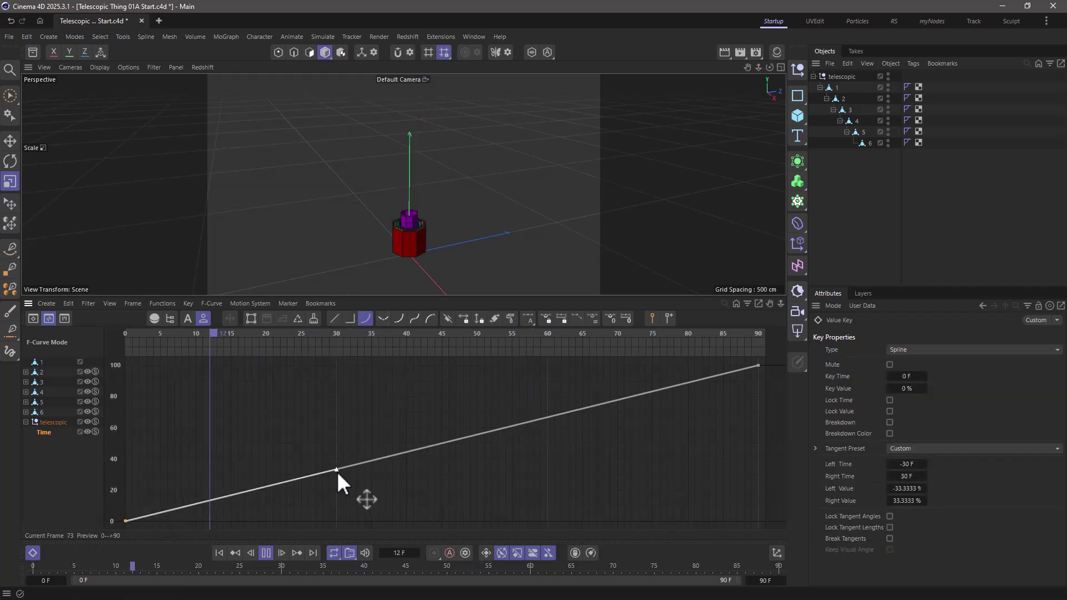
pyautogui.moveTo(337, 471); pyautogui.dragTo(191, 377)
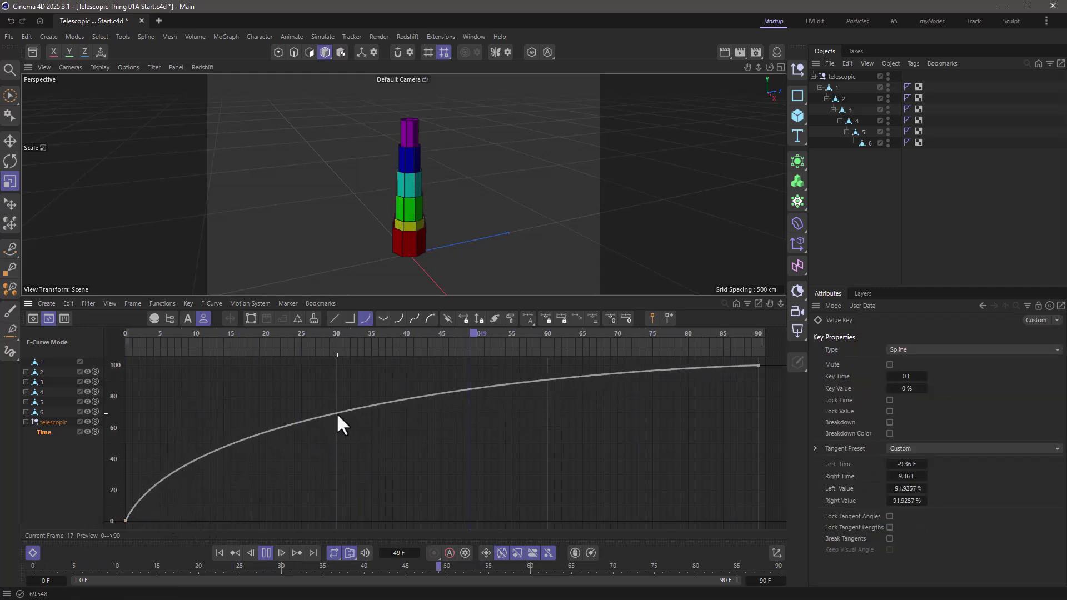
# Add Time curve keys at frame 17 (about 27.7 %) and frame 33 (about 21.5 %), breaking and raising their incoming tangents into two bounce arcs.
pyautogui.click(337, 413)
pyautogui.moveTo(337, 413); pyautogui.dragTo(235, 475)
pyautogui.moveTo(146, 499); pyautogui.dragTo(199, 392)
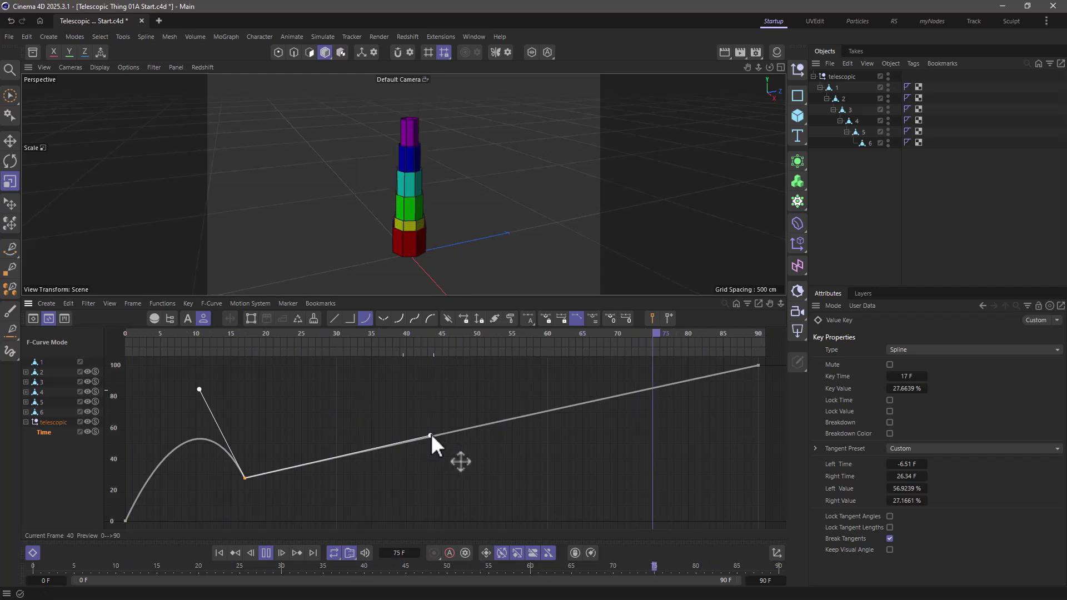
pyautogui.moveTo(431, 435); pyautogui.dragTo(303, 492)
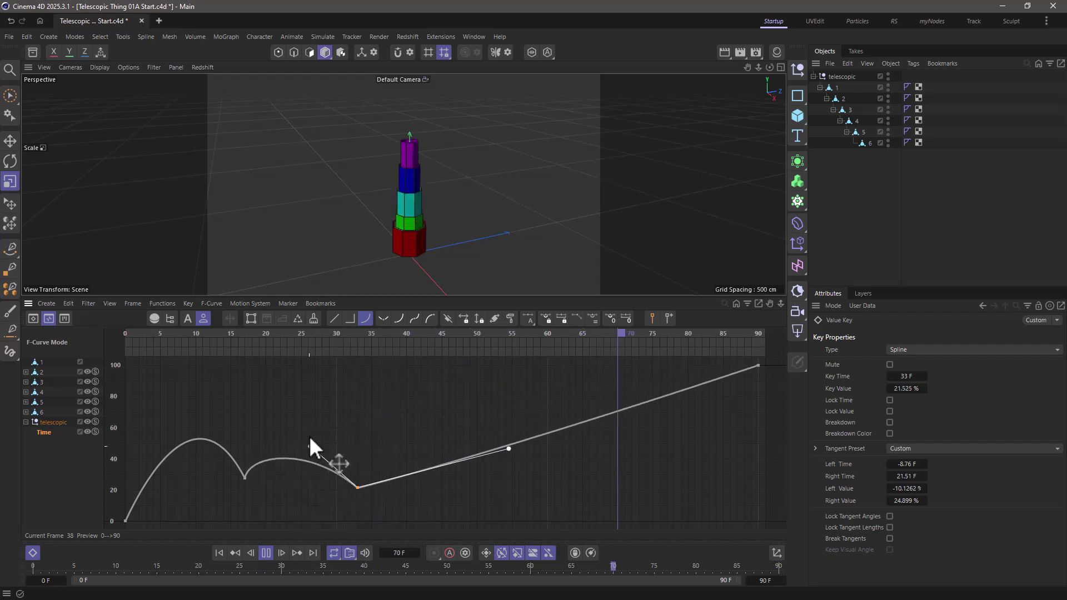
pyautogui.moveTo(309, 436); pyautogui.dragTo(324, 365)
# Form a third bounce arc with a key at frame 53 (about 47 %) and raised tangents between frames 33 and 53, and stop playback.
pyautogui.keyDown('ctrl'); pyautogui.click(500, 447); pyautogui.keyUp('ctrl')
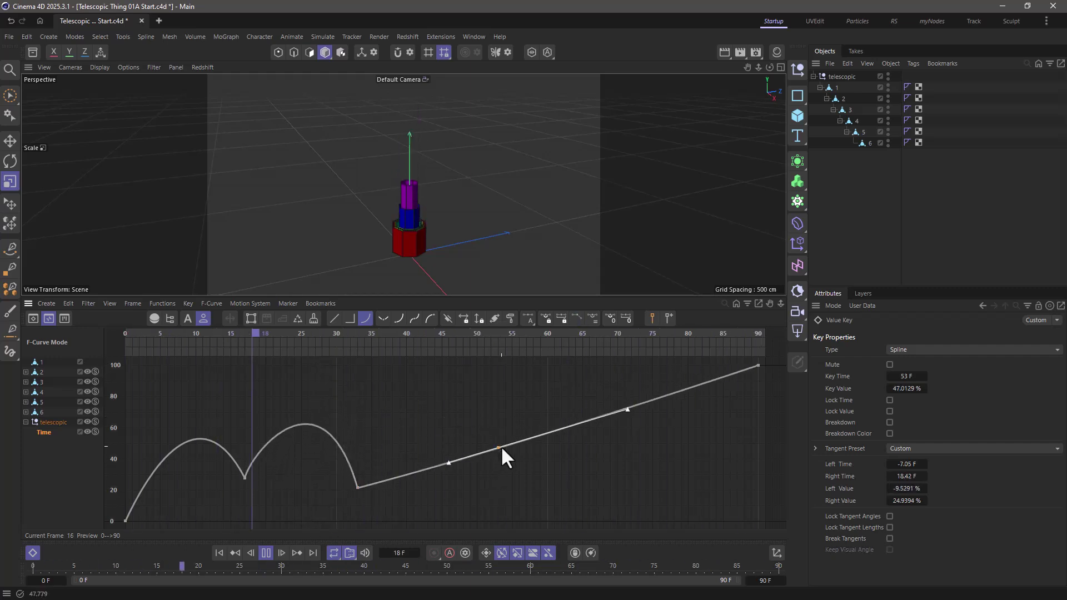
pyautogui.keyDown('shift'); pyautogui.moveTo(448, 462); pyautogui.dragTo(420, 373); pyautogui.keyUp('shift')
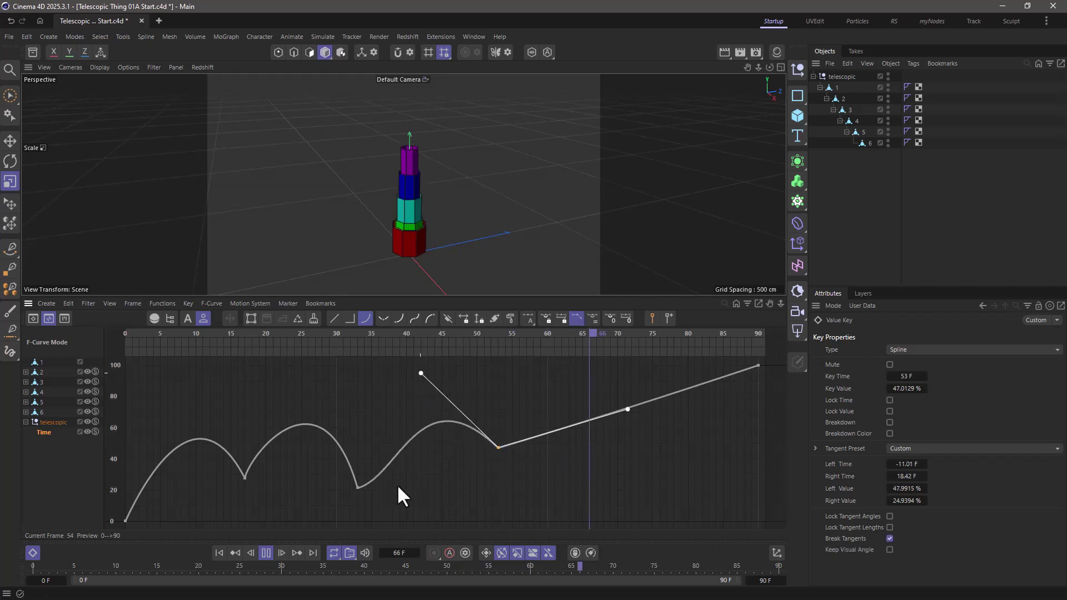
pyautogui.click(357, 488)
pyautogui.moveTo(399, 475); pyautogui.dragTo(371, 415)
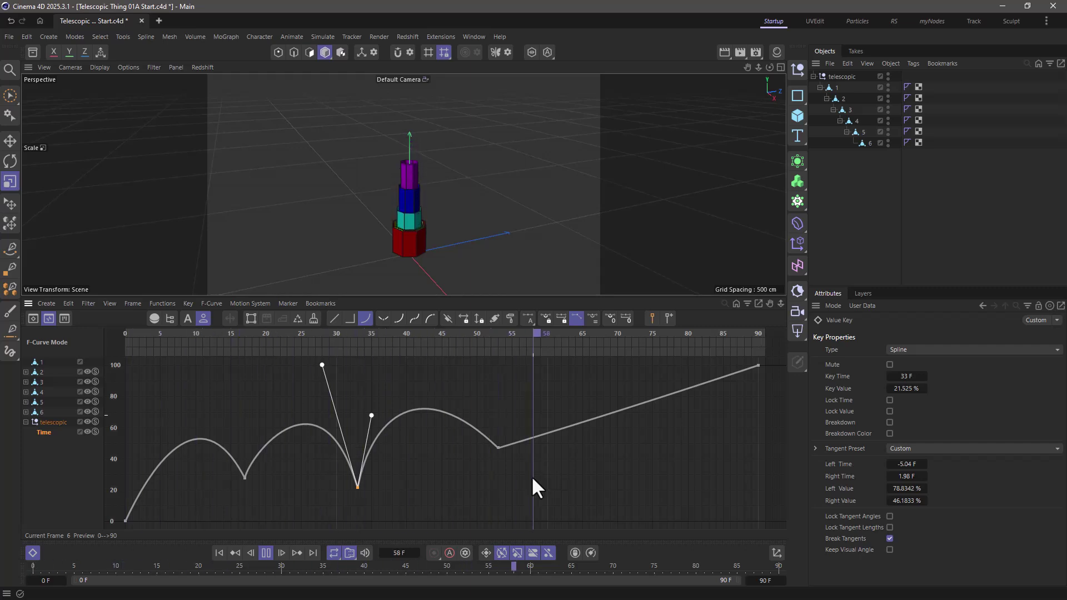
pyautogui.click(266, 554)
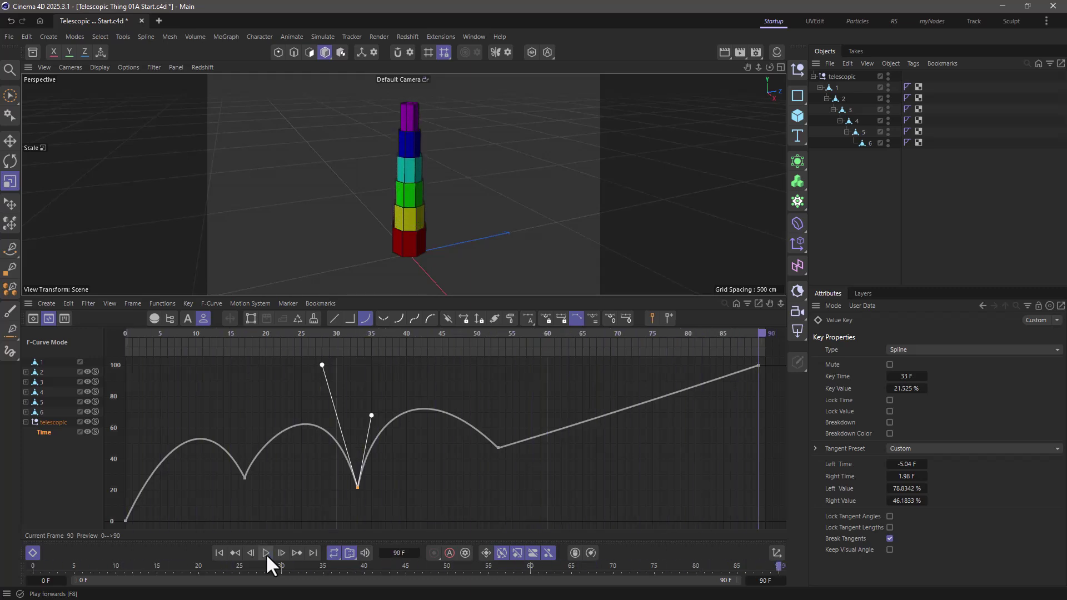